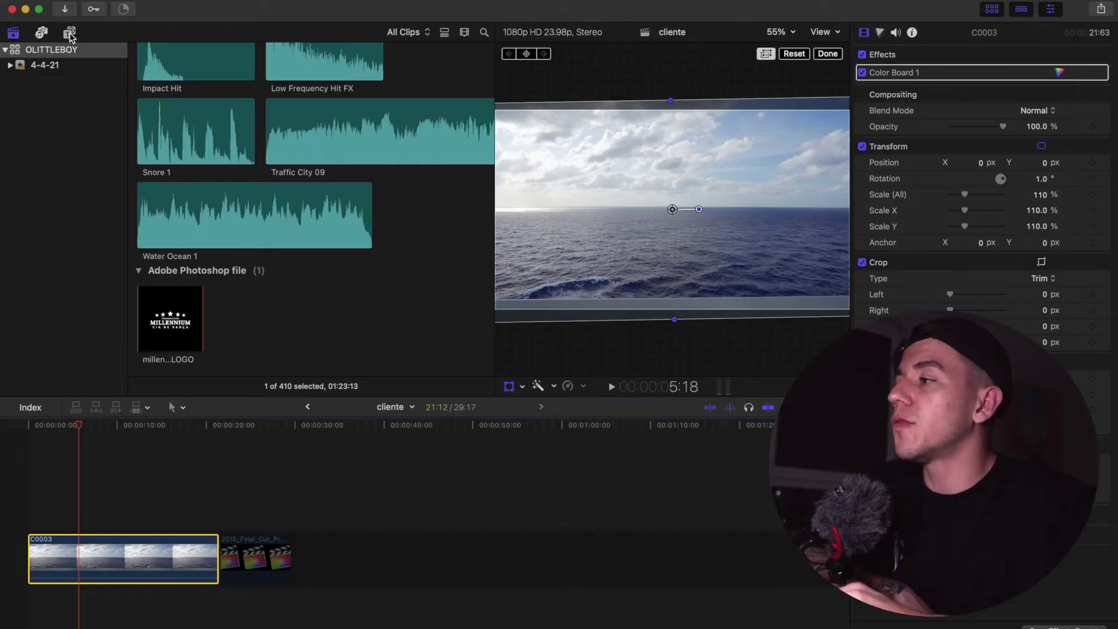
# Step: Search the Titles browser for 'basic' and add a Basic Title above the ocean clip C0003
pyautogui.click(70, 33)
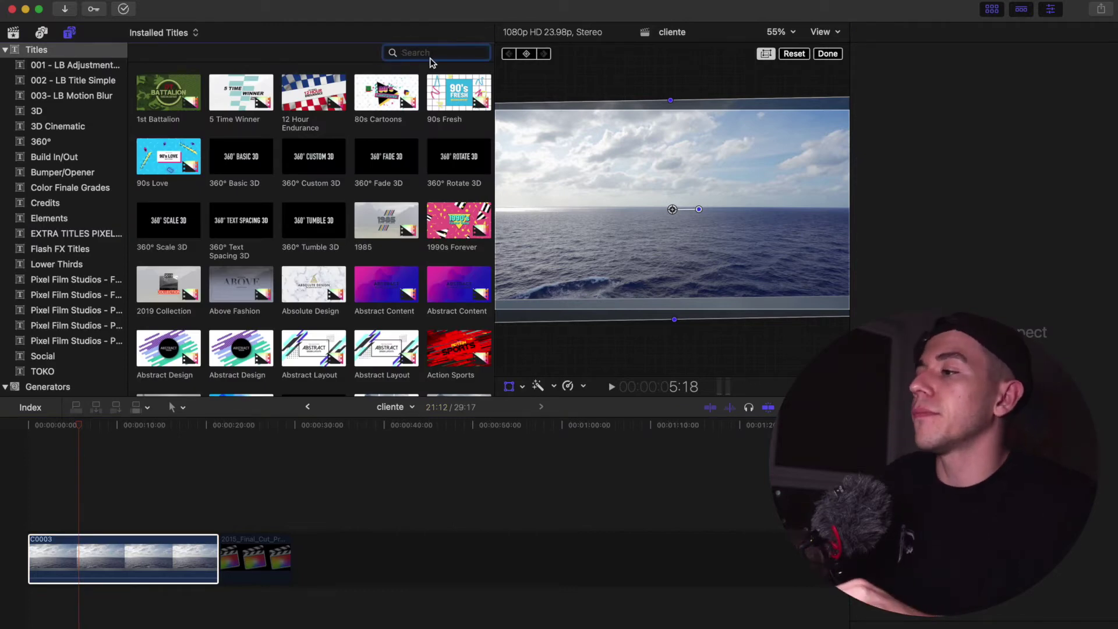
pyautogui.write('basic')
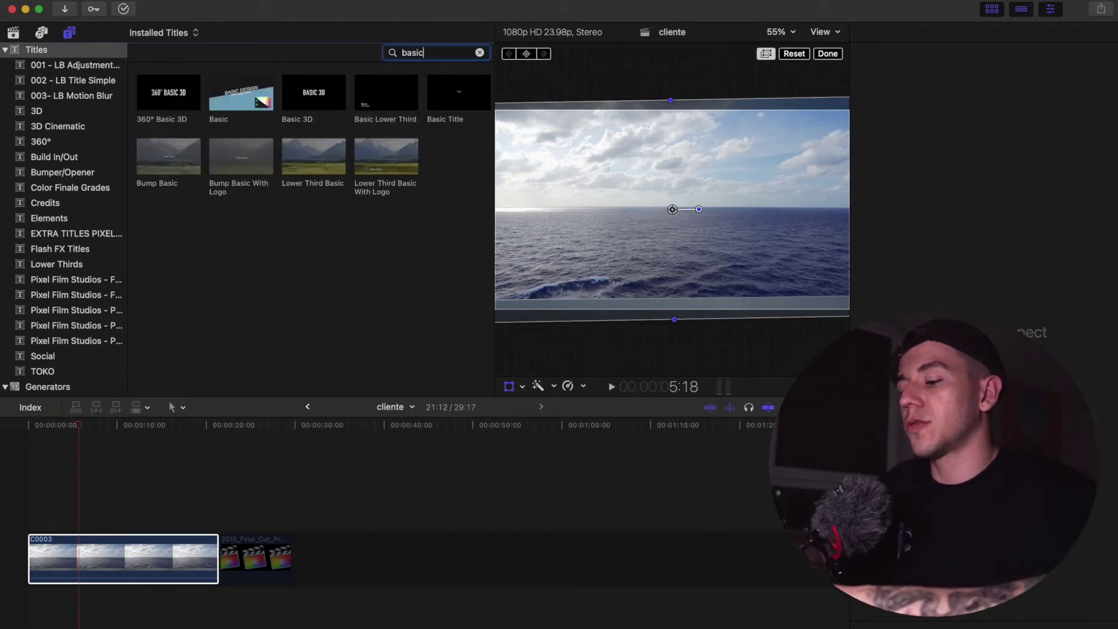
pyautogui.moveTo(445, 100); pyautogui.dragTo(90, 524)
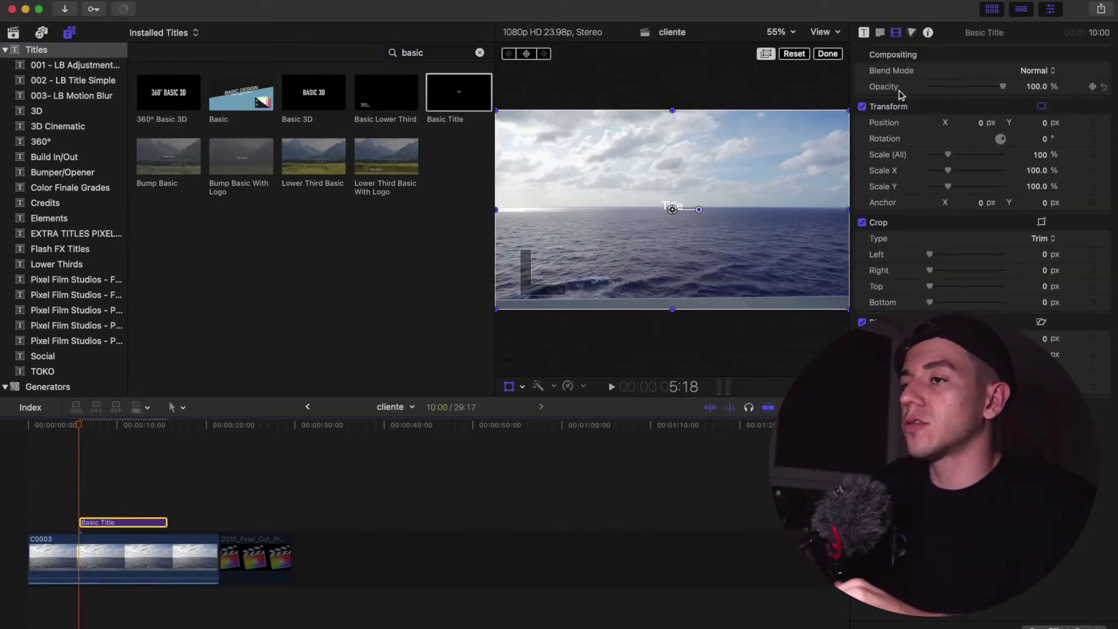
# Step: Hide the browser, slide the title clip earlier in the timeline, and nudge the title slightly
pyautogui.click(990, 13)
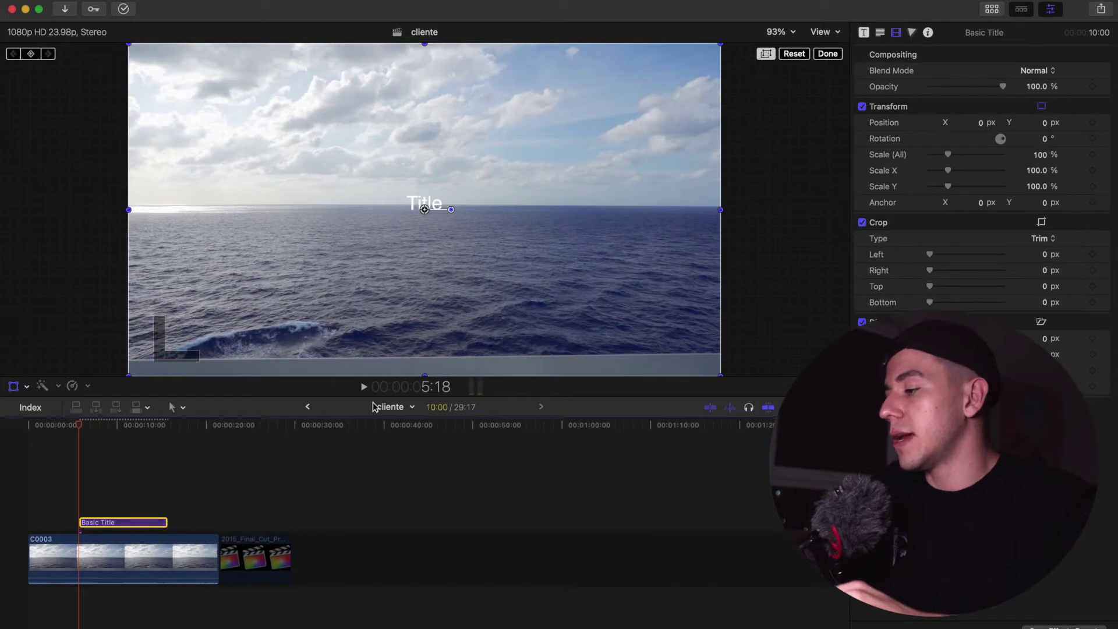
pyautogui.click(96, 490)
pyautogui.moveTo(96, 523); pyautogui.dragTo(74, 523)
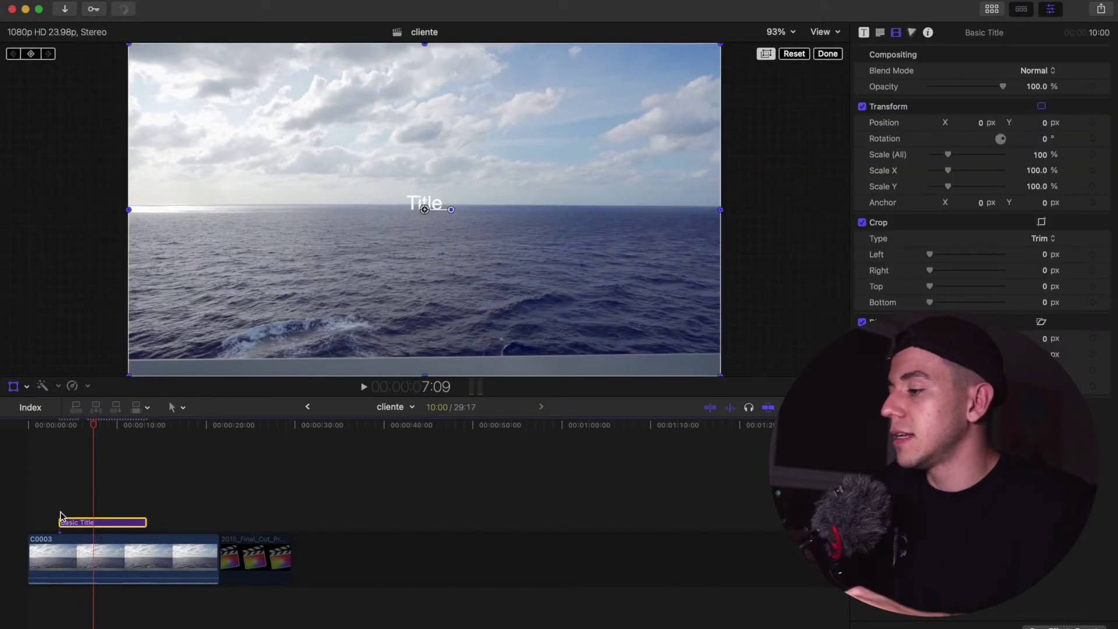
pyautogui.press('shift+super+a')
pyautogui.click(68, 523)
pyautogui.moveTo(425, 209); pyautogui.dragTo(424, 207)
# Step: Replace the placeholder 'Title' text with 'TEST NUMBER ONE', leaving the style presets unchanged
pyautogui.doubleClick(883, 99)
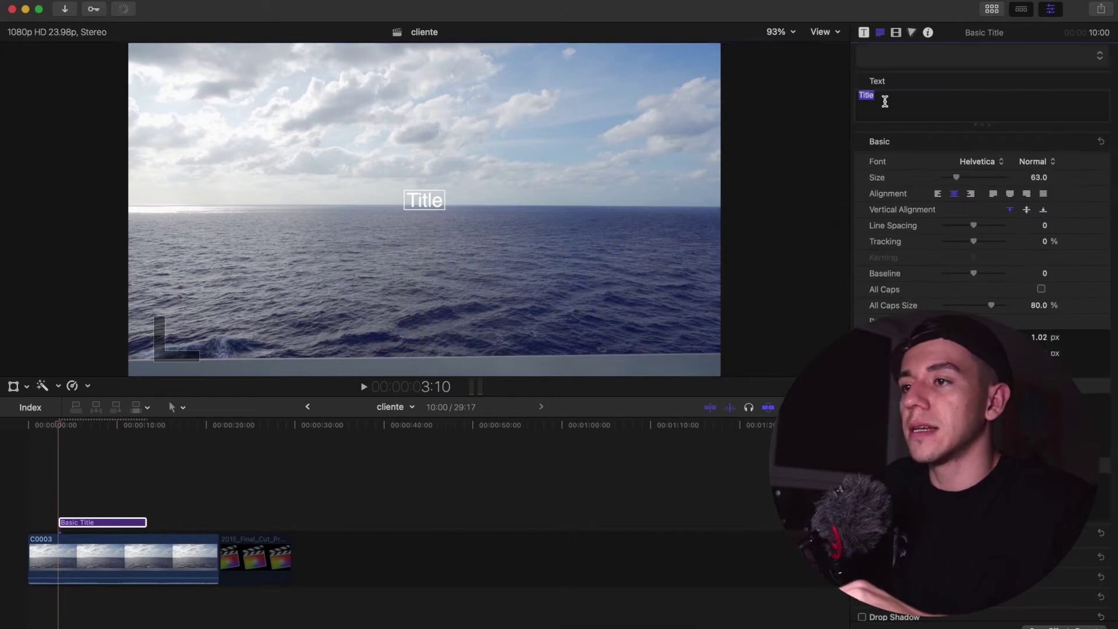
pyautogui.write('TEST')
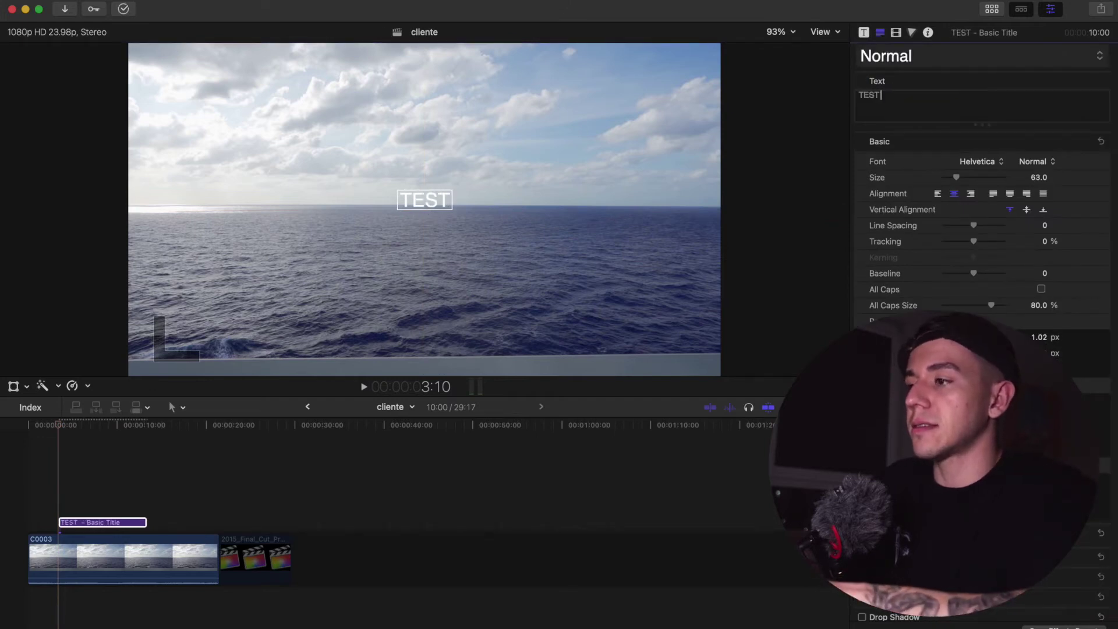
pyautogui.write(' NUMBER ONE')
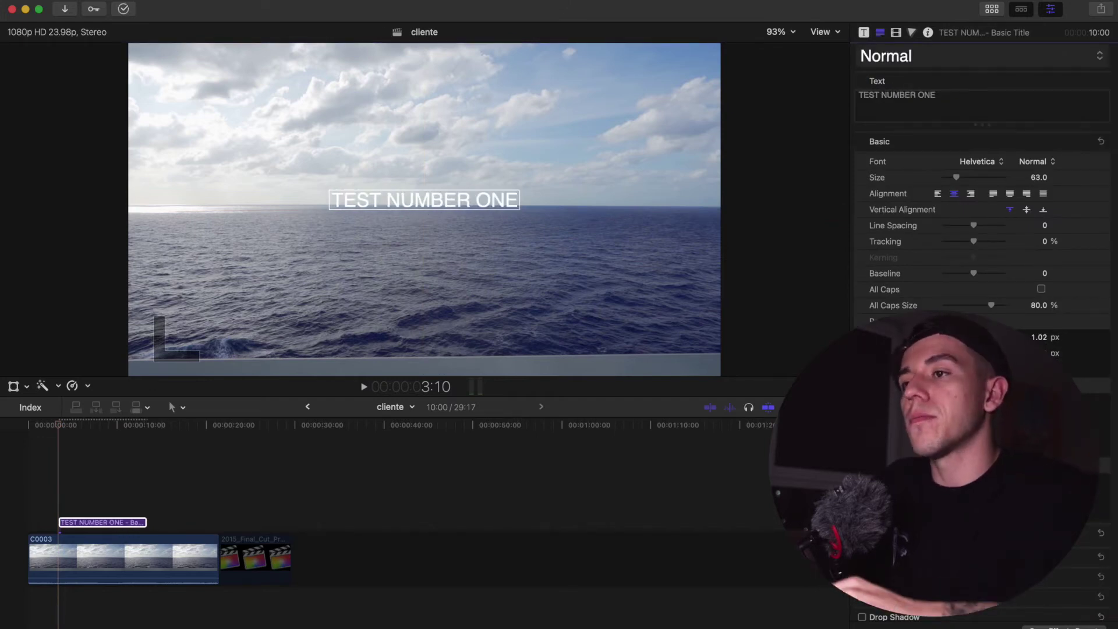
pyautogui.click(953, 61)
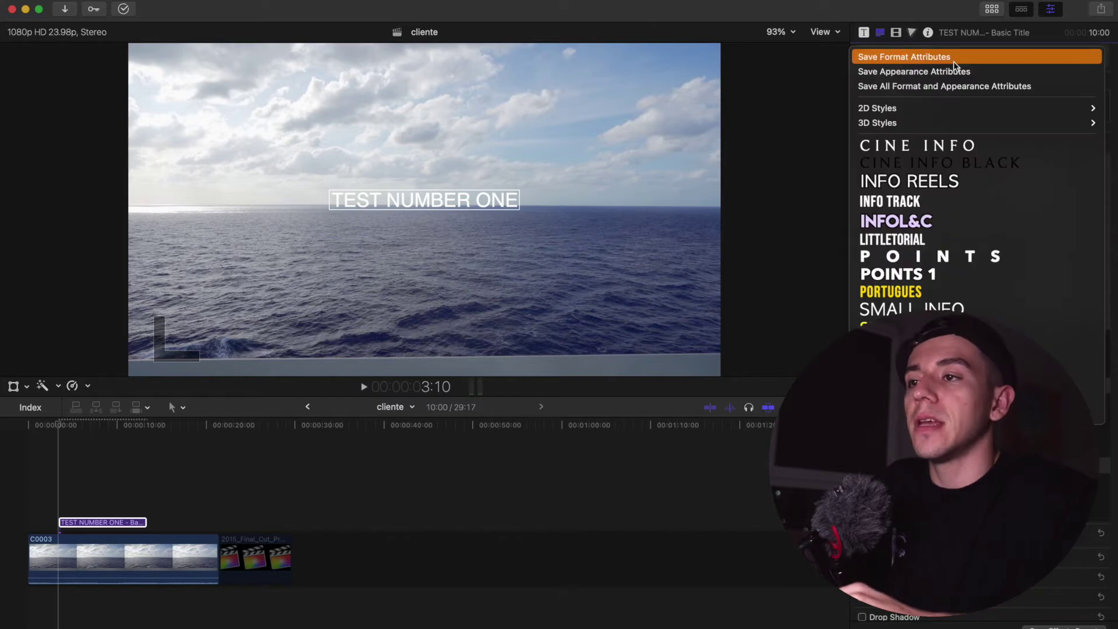
pyautogui.click(824, 125)
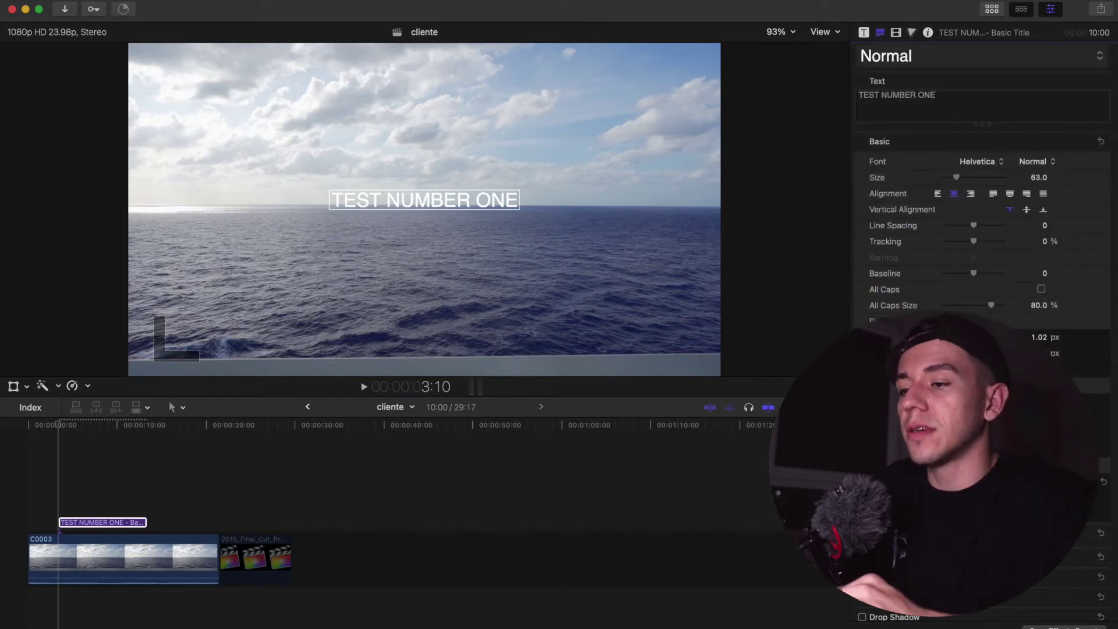
# Step: Shift the title clip to start earlier in the timeline
pyautogui.scroll(-1, 984, 326)
pyautogui.press('super+z')
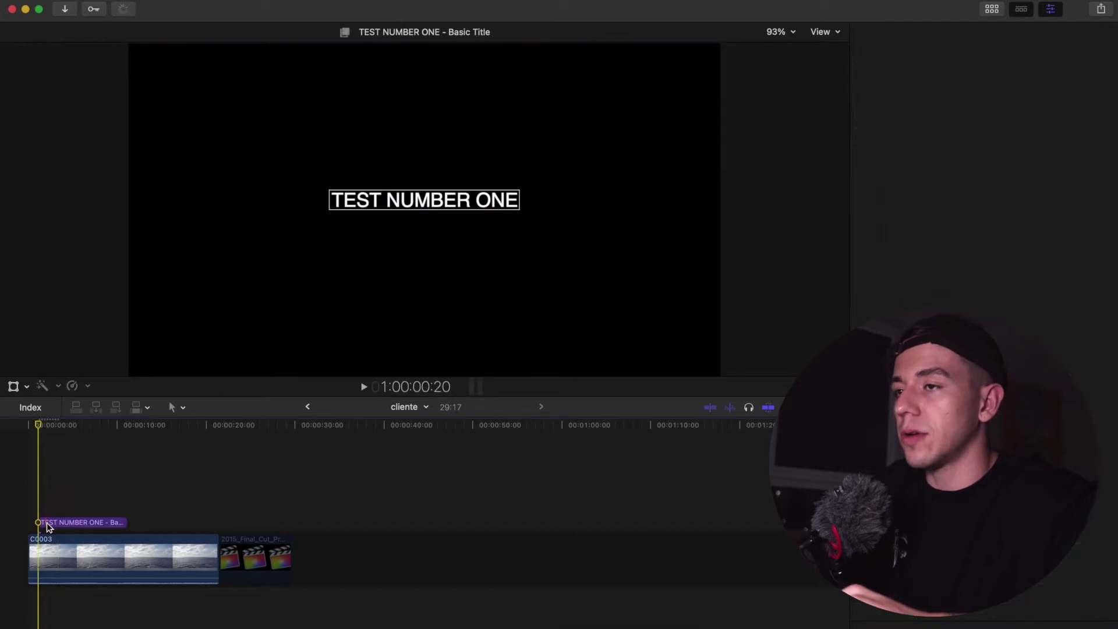
pyautogui.rightClick(433, 202)
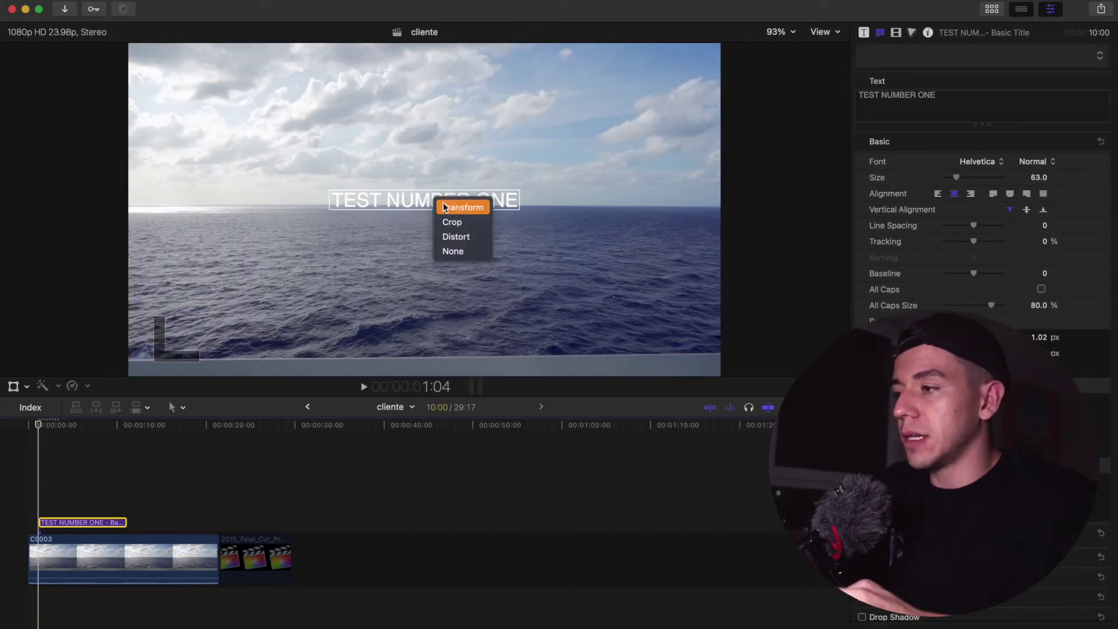
# Step: Drag the title off the left edge of the frame and zoom the viewer to 50%
pyautogui.click(453, 206)
pyautogui.click(444, 206)
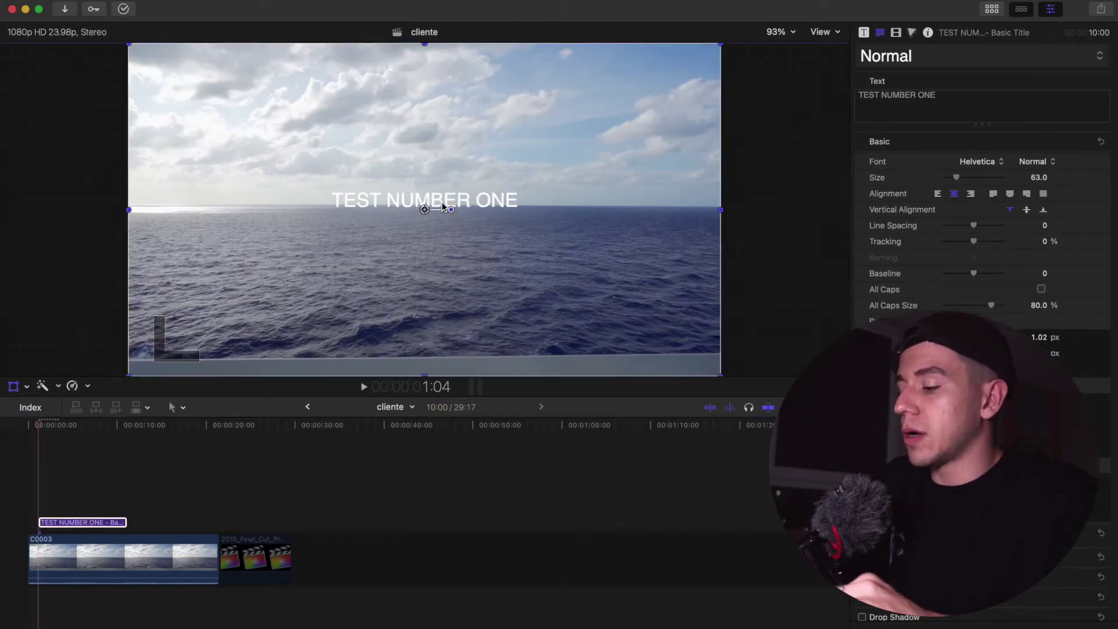
pyautogui.moveTo(444, 206); pyautogui.dragTo(265, 219)
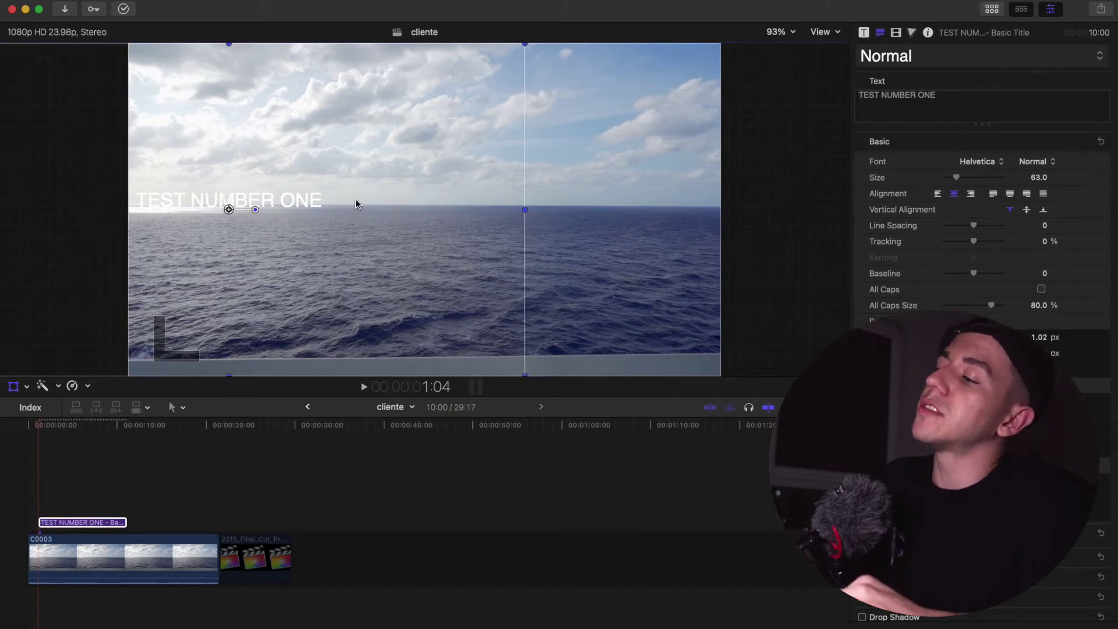
pyautogui.moveTo(355, 200); pyautogui.dragTo(159, 207)
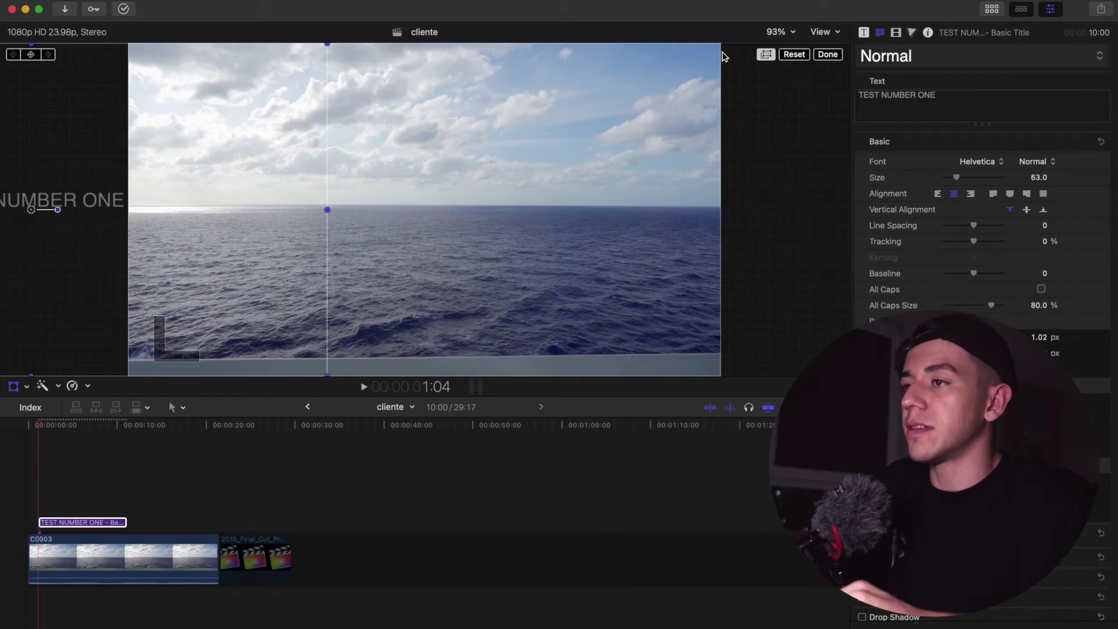
pyautogui.click(779, 32)
pyautogui.click(795, 97)
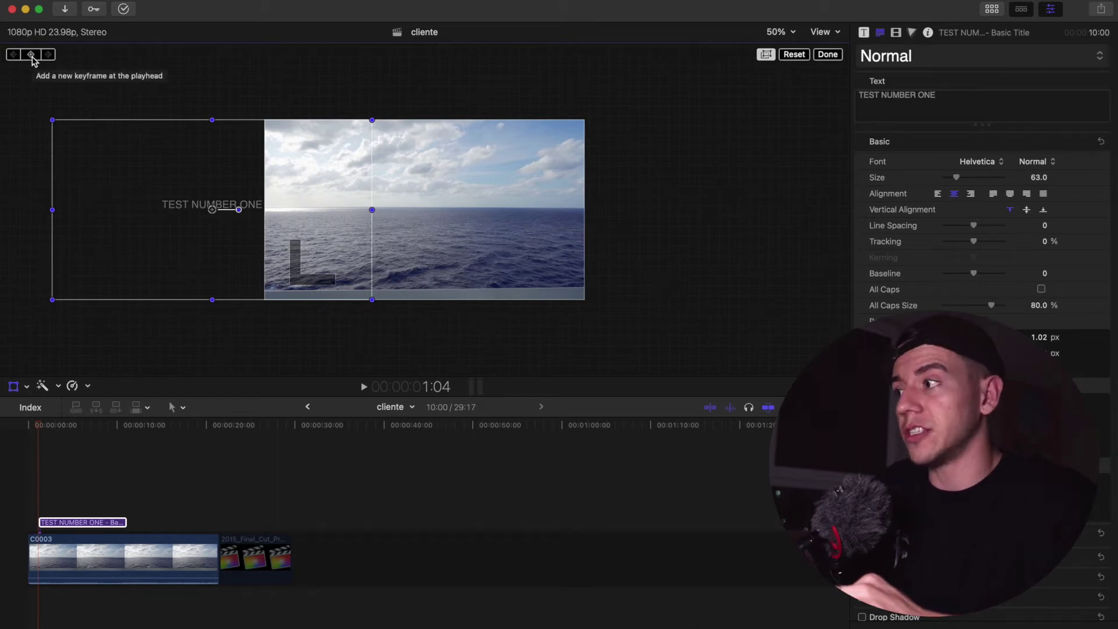
# Step: Record a starting transform keyframe at Position X -1275.9 px and show it in the Video inspector
pyautogui.click(31, 55)
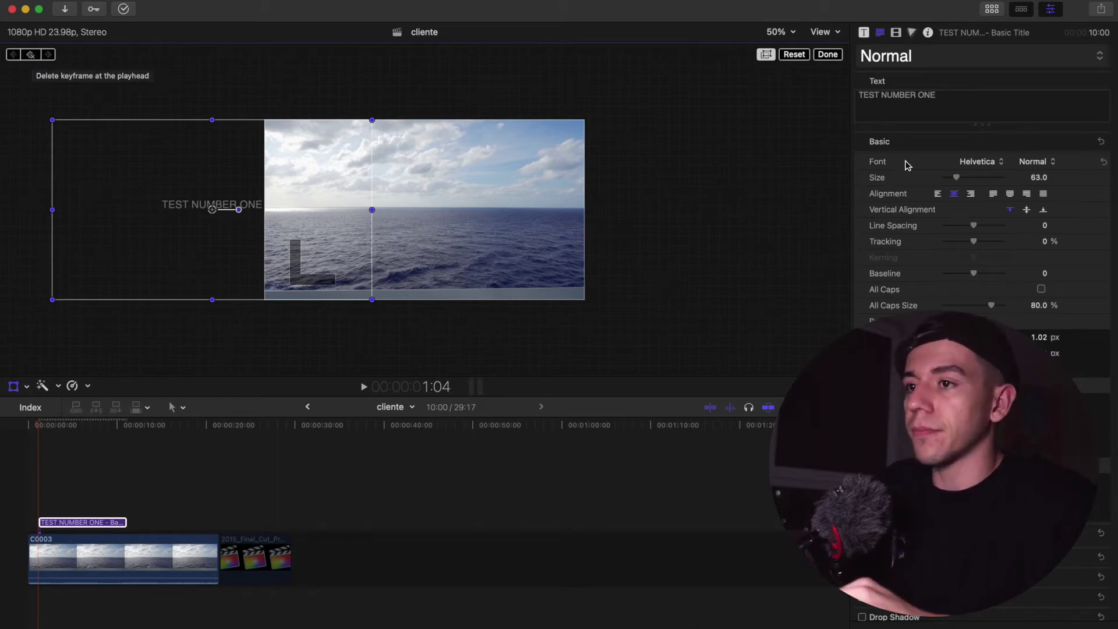
pyautogui.click(865, 33)
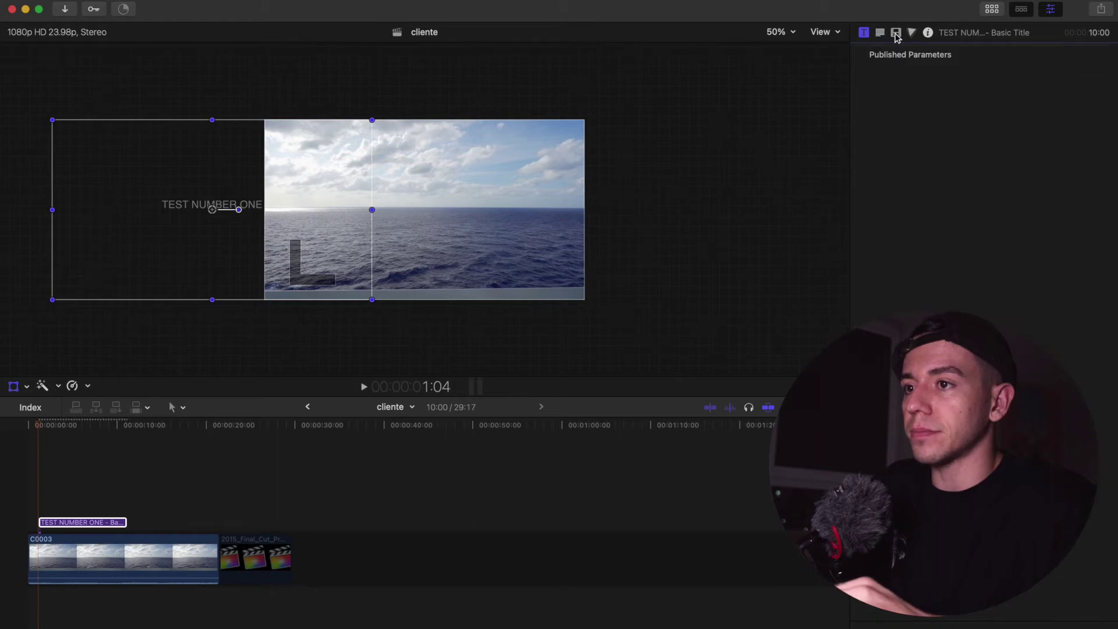
pyautogui.click(896, 34)
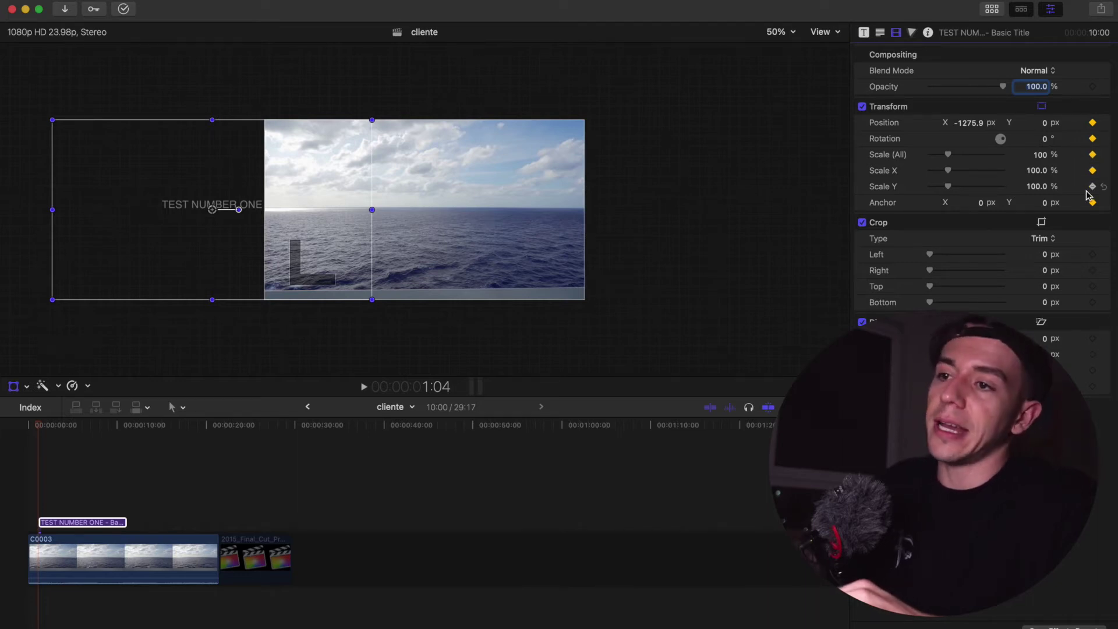
pyautogui.click(38, 427)
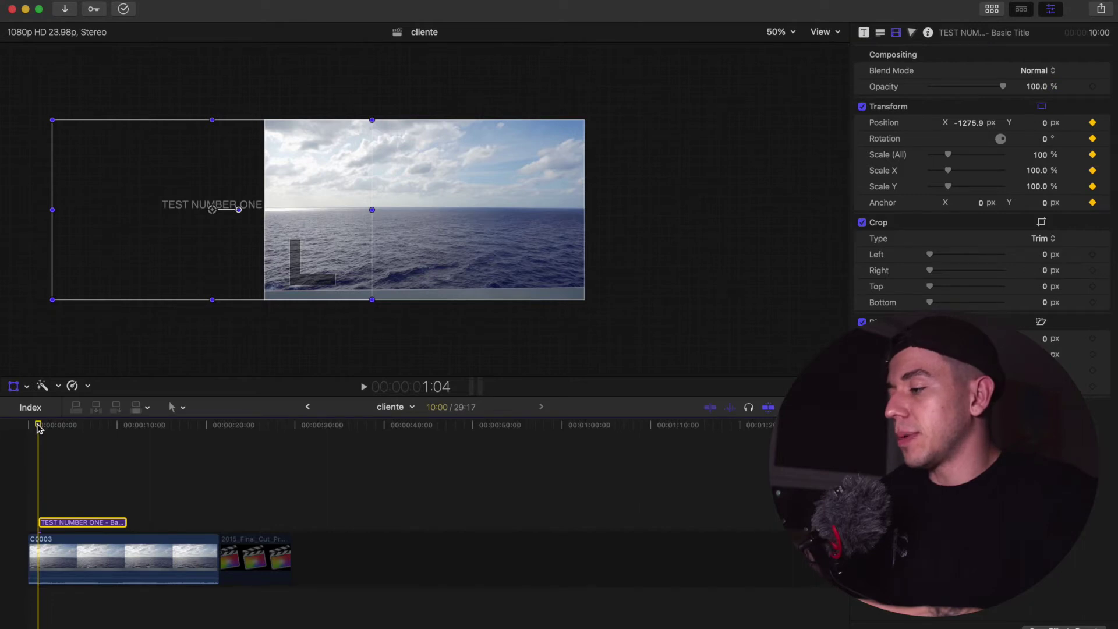
# Step: At 5:00, keyframe the title at the frame centre (X -3.9 px)
pyautogui.press('space')
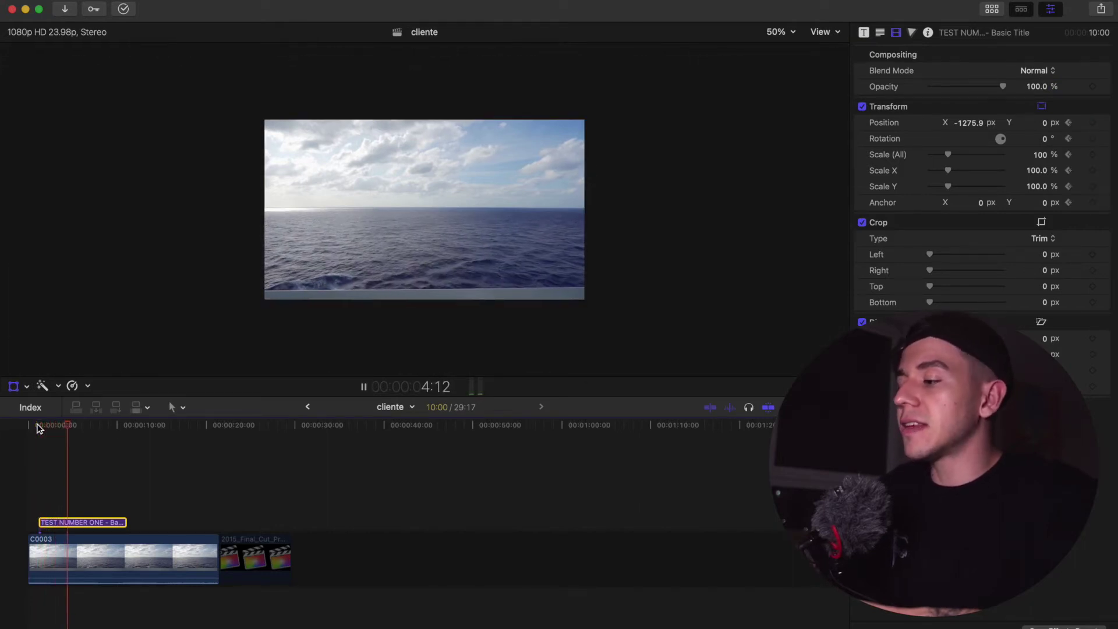
pyautogui.press('space')
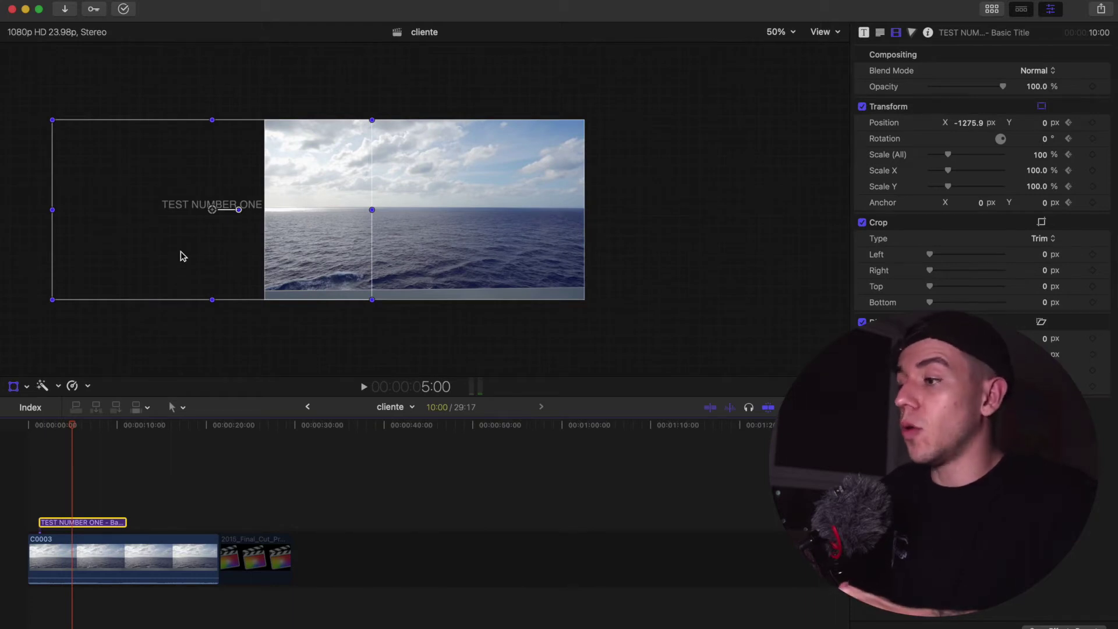
pyautogui.moveTo(181, 252); pyautogui.dragTo(392, 248)
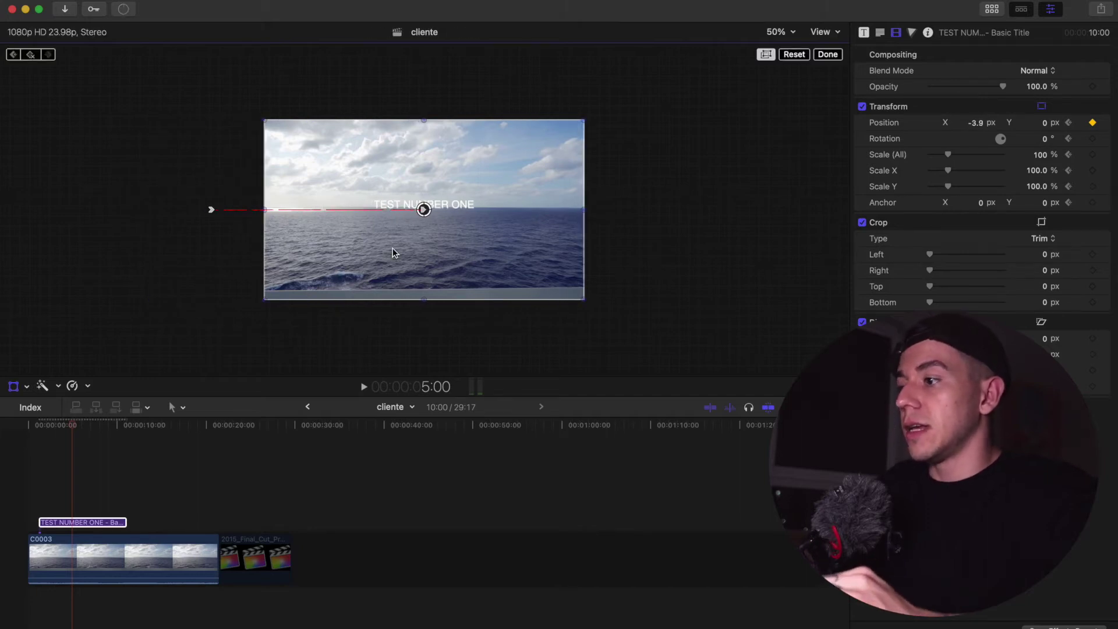
# Step: Near 8:09, keyframe the title lowered below the horizon to Y -228.3 px
pyautogui.press('space')
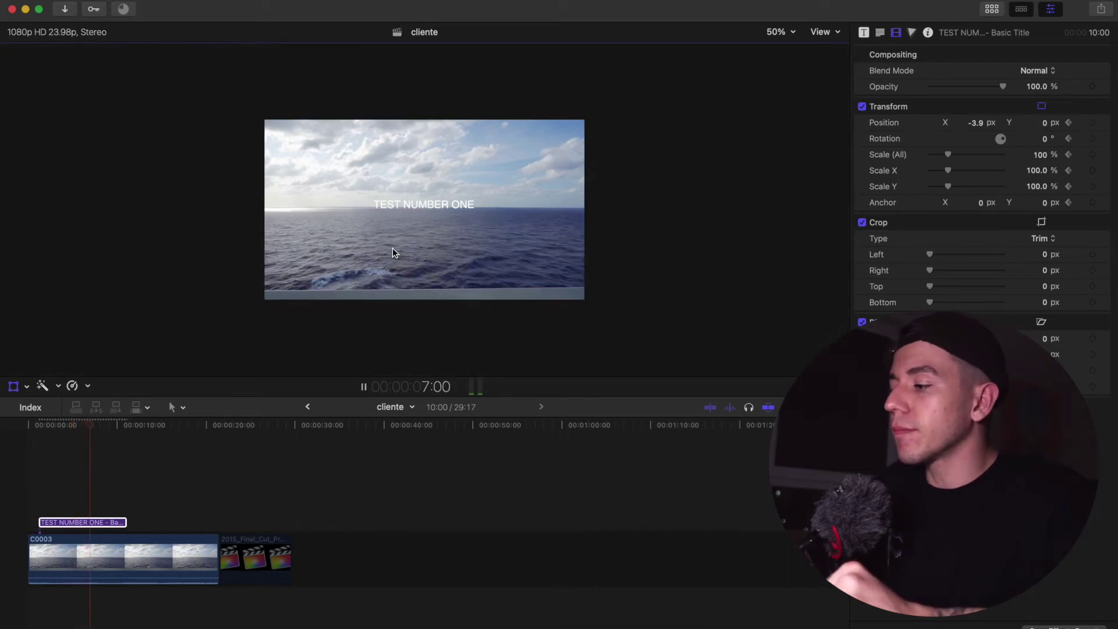
pyautogui.press('space')
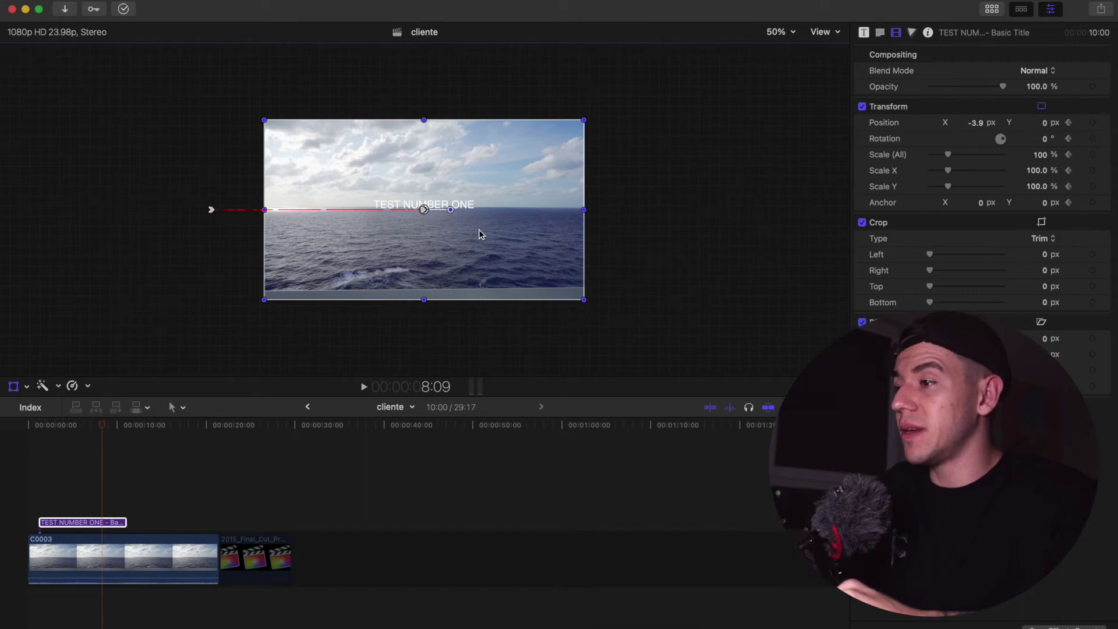
pyautogui.moveTo(479, 229); pyautogui.dragTo(474, 267)
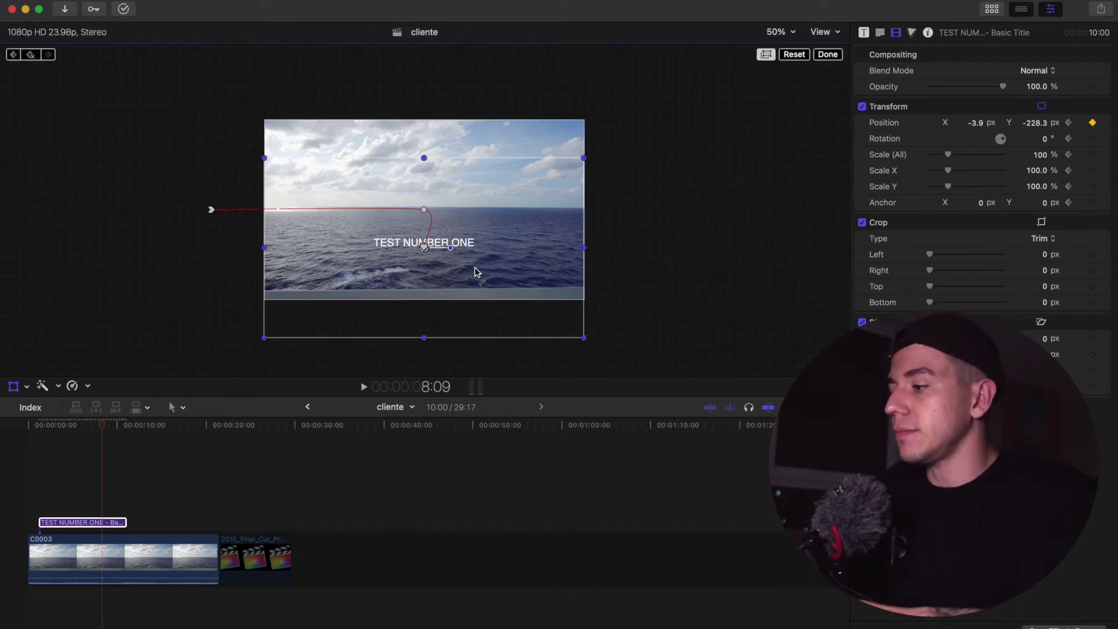
# Step: At about 10:07, keyframe the title below the bottom of the frame (Y -614.8 px)
pyautogui.press('space')
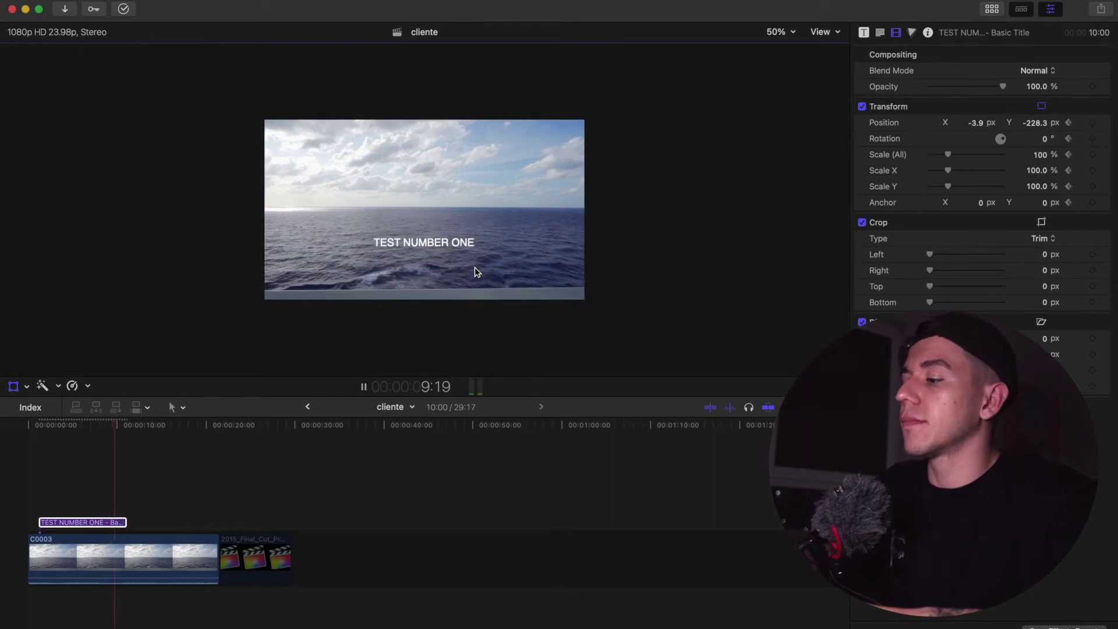
pyautogui.press('space')
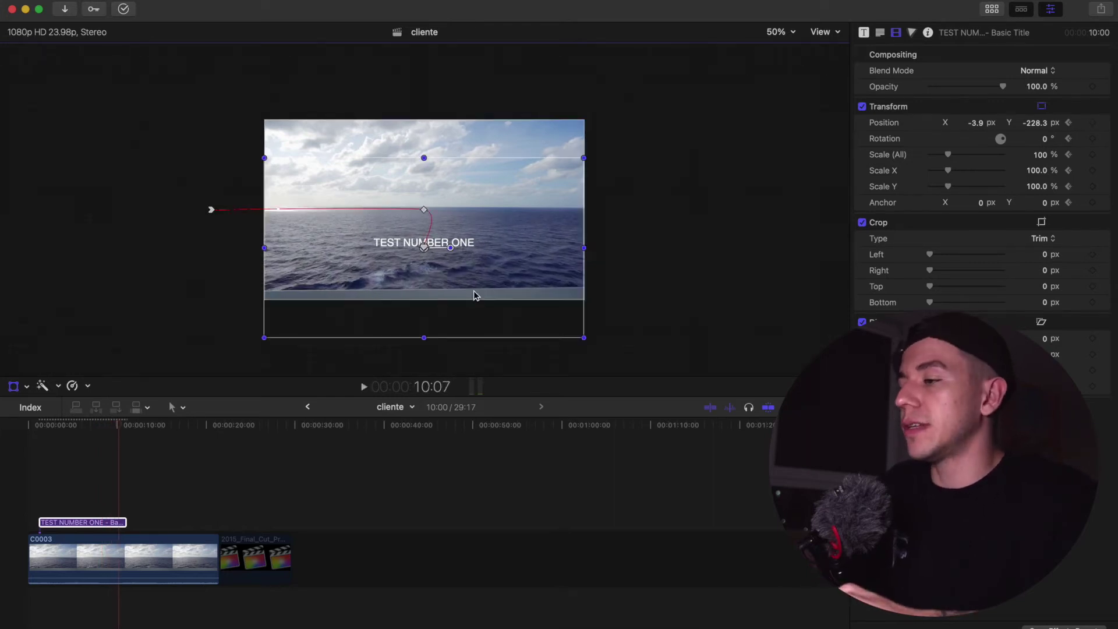
pyautogui.moveTo(474, 295); pyautogui.dragTo(474, 359)
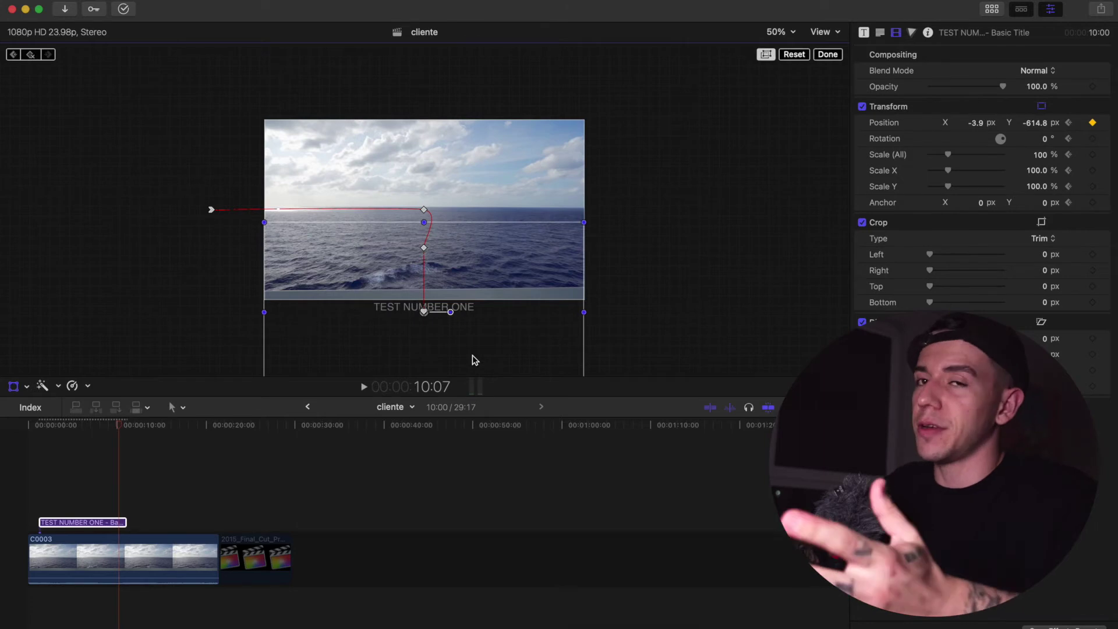
# Step: Replay the whole title animation from the start and select the TEST NUMBER ONE clip
pyautogui.click(35, 464)
pyautogui.press('space')
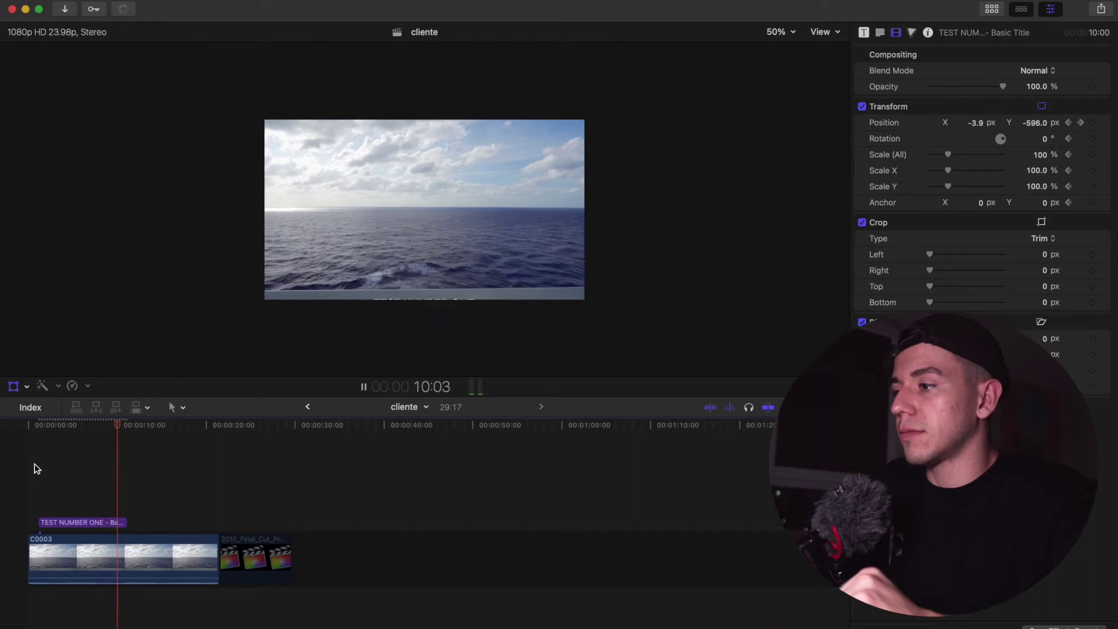
pyautogui.press('space')
pyautogui.click(81, 523)
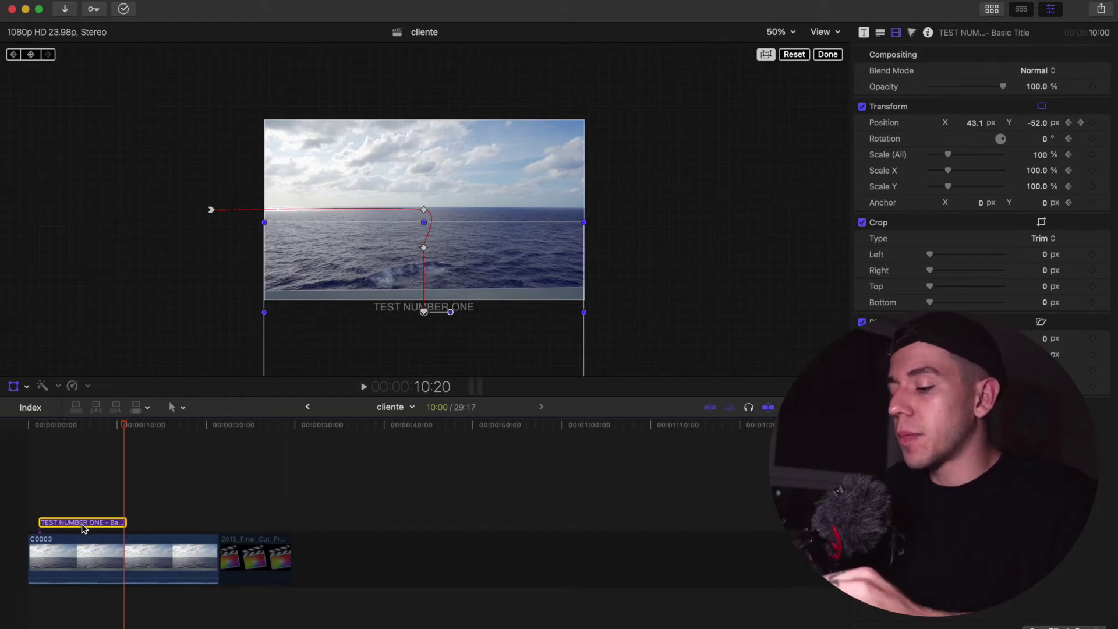
# Step: Show the title's Video Animation lanes and drag a Transform keyframe earlier, previewing the motion
pyautogui.hotkey('ctrl', 'v')
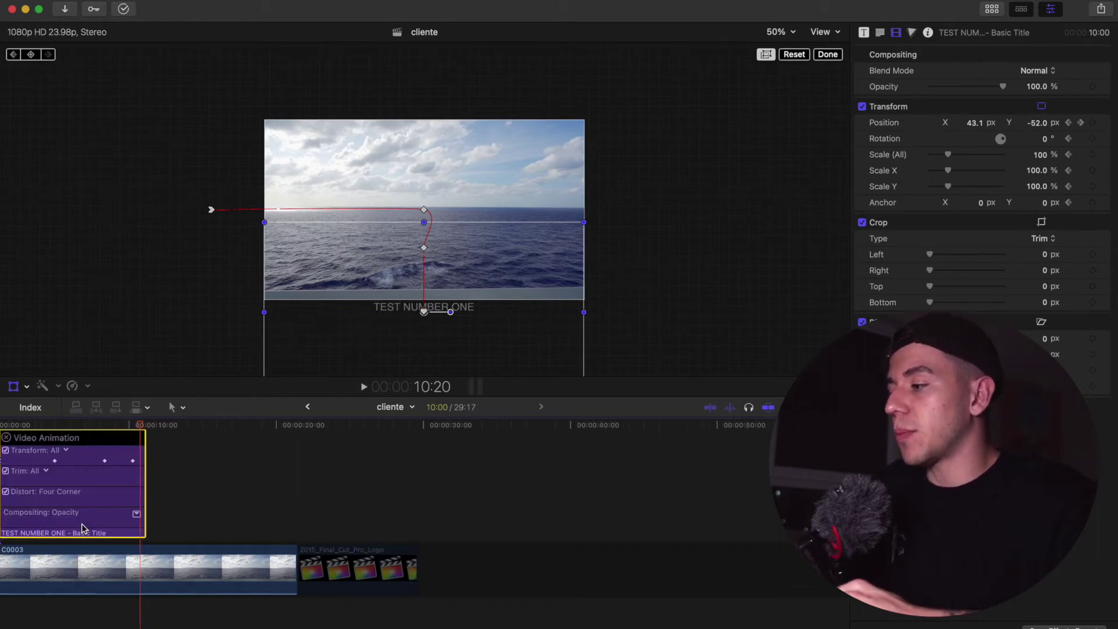
pyautogui.hotkey('ctrl', '=')
pyautogui.click(45, 425)
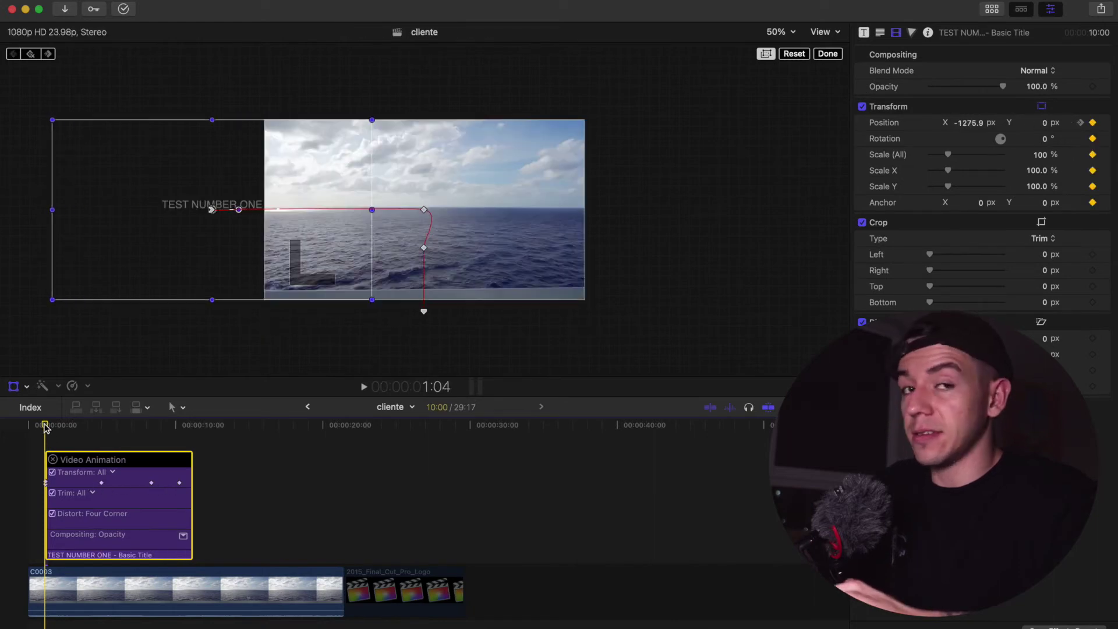
pyautogui.press('space')
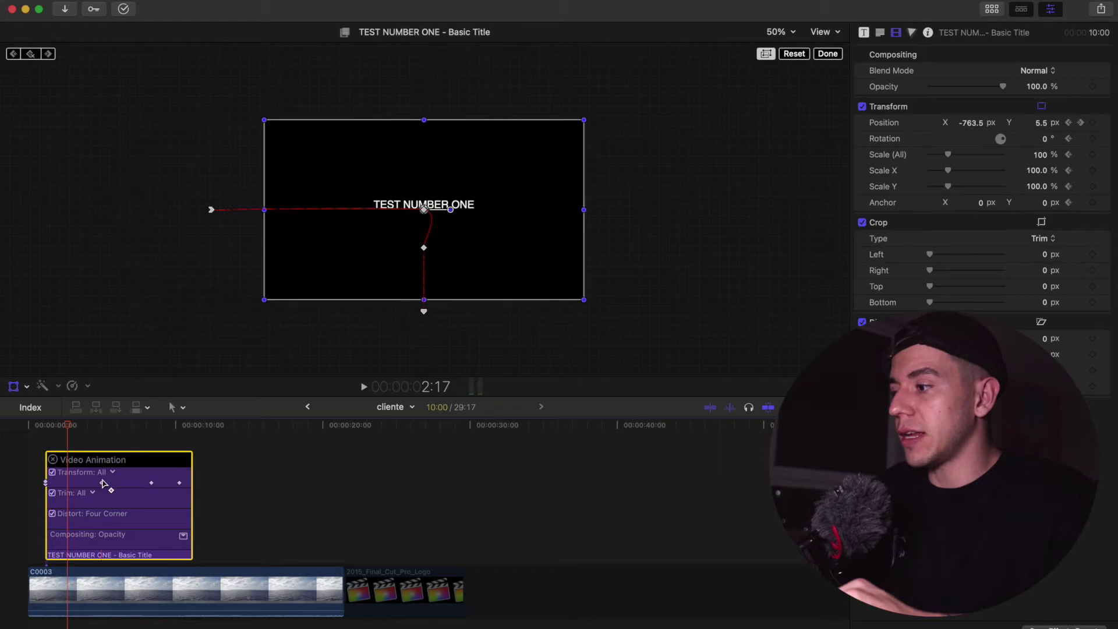
pyautogui.moveTo(102, 483); pyautogui.dragTo(70, 483)
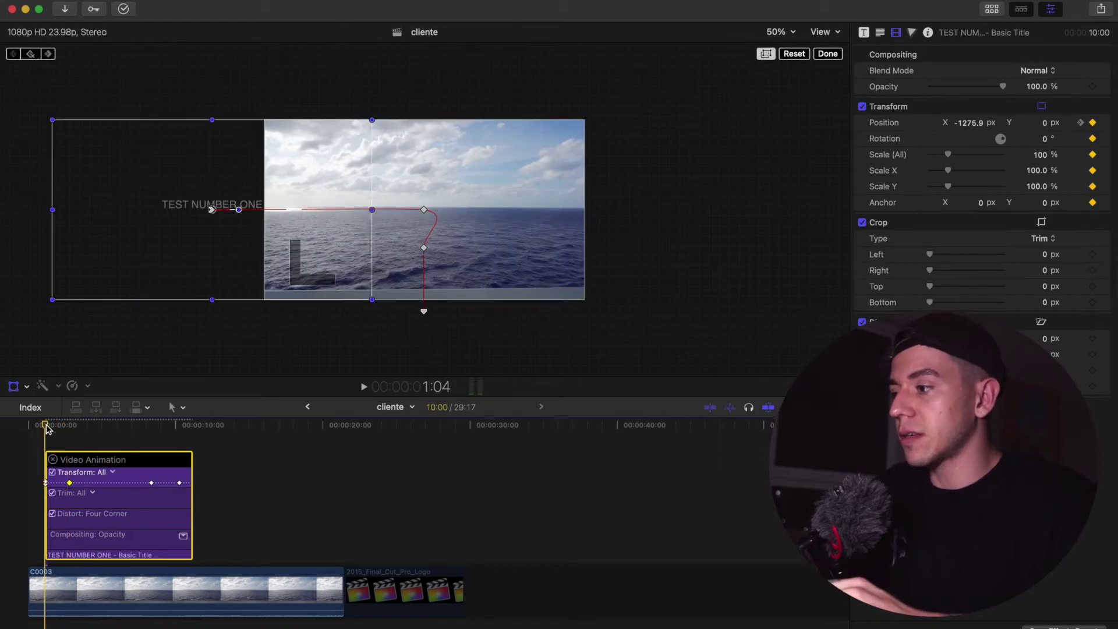
pyautogui.press('space')
pyautogui.press('space')
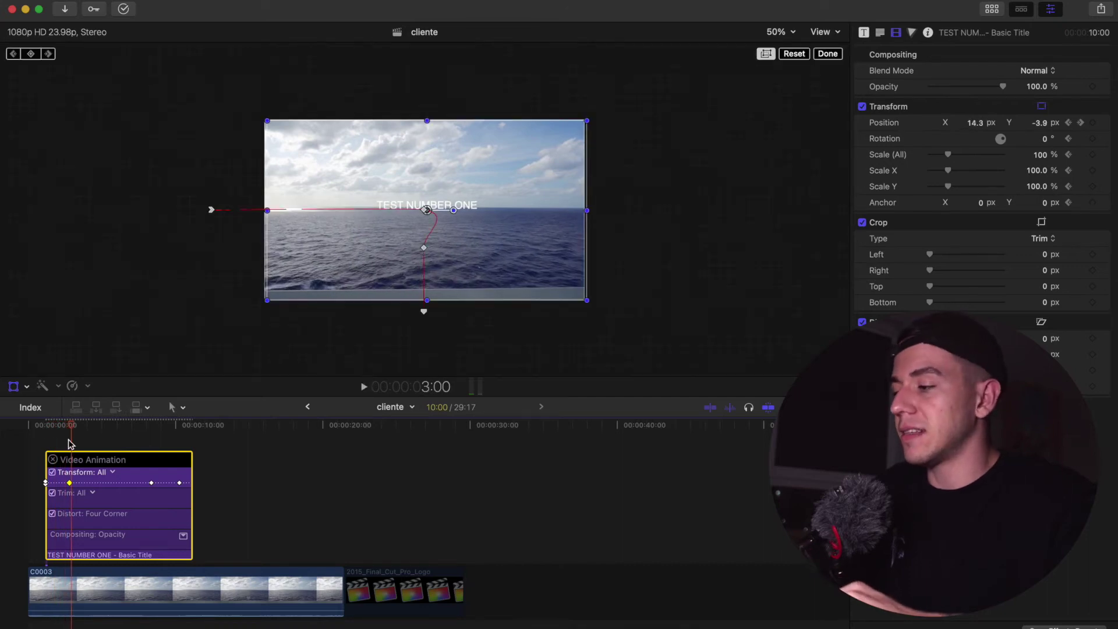
pyautogui.press('space')
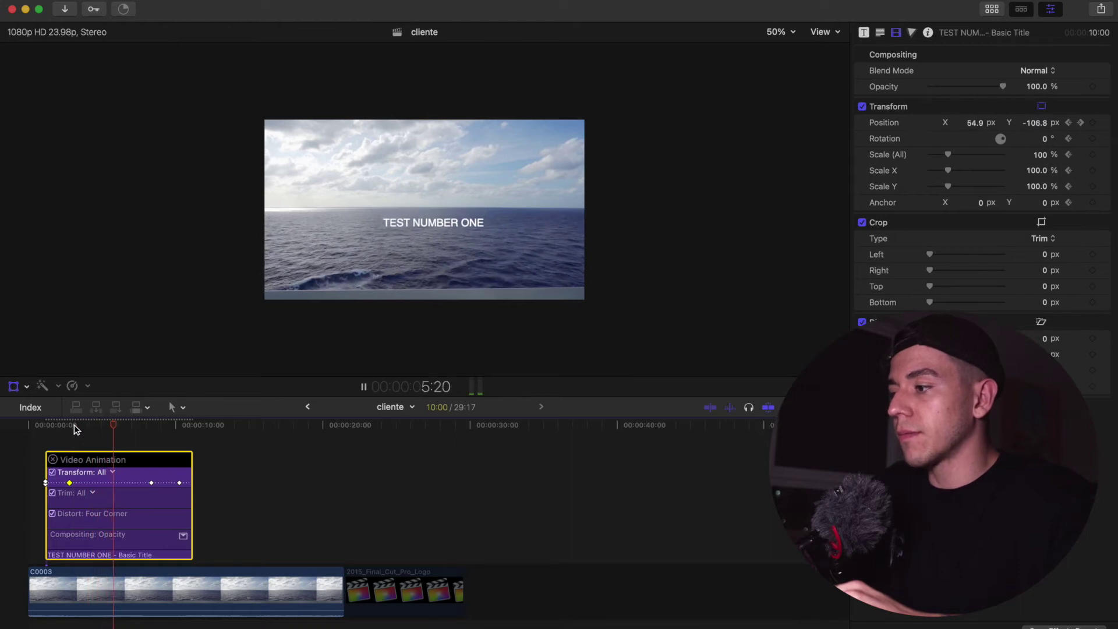
pyautogui.press('space')
# Step: Delete the middle Transform keyframe and move the final exit keyframe earlier on the lane
pyautogui.click(152, 483)
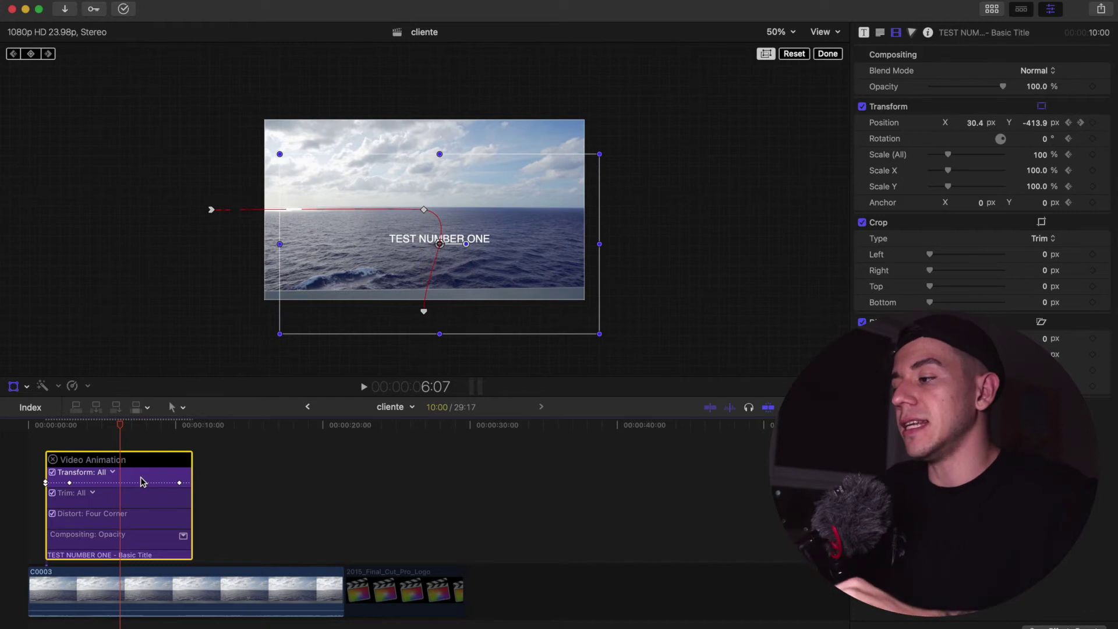
pyautogui.press('Delete')
pyautogui.click(68, 427)
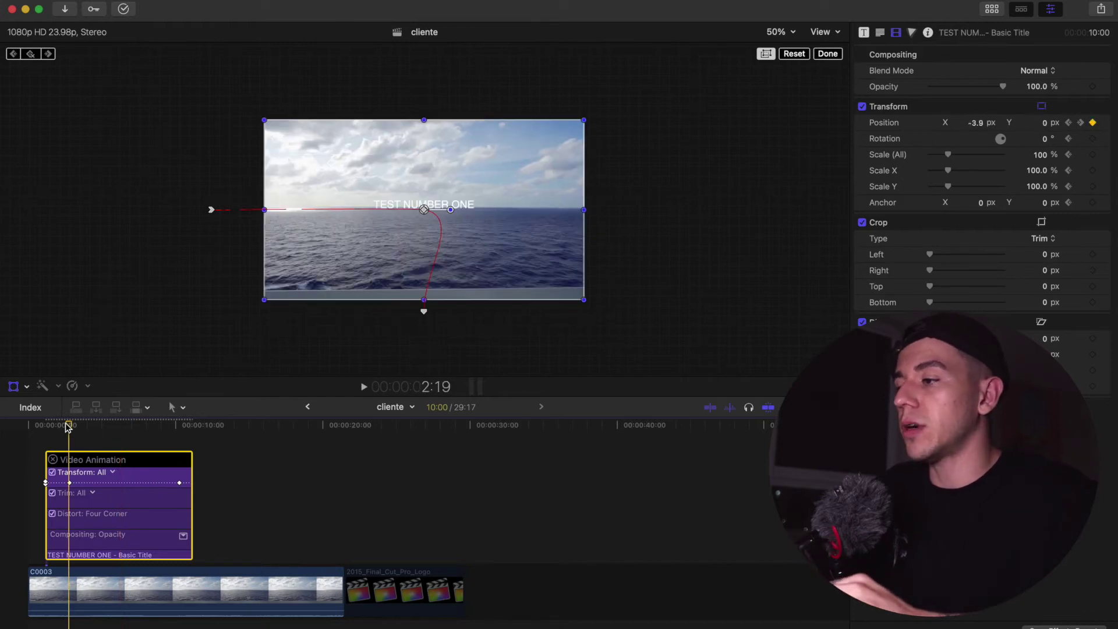
pyautogui.press('space')
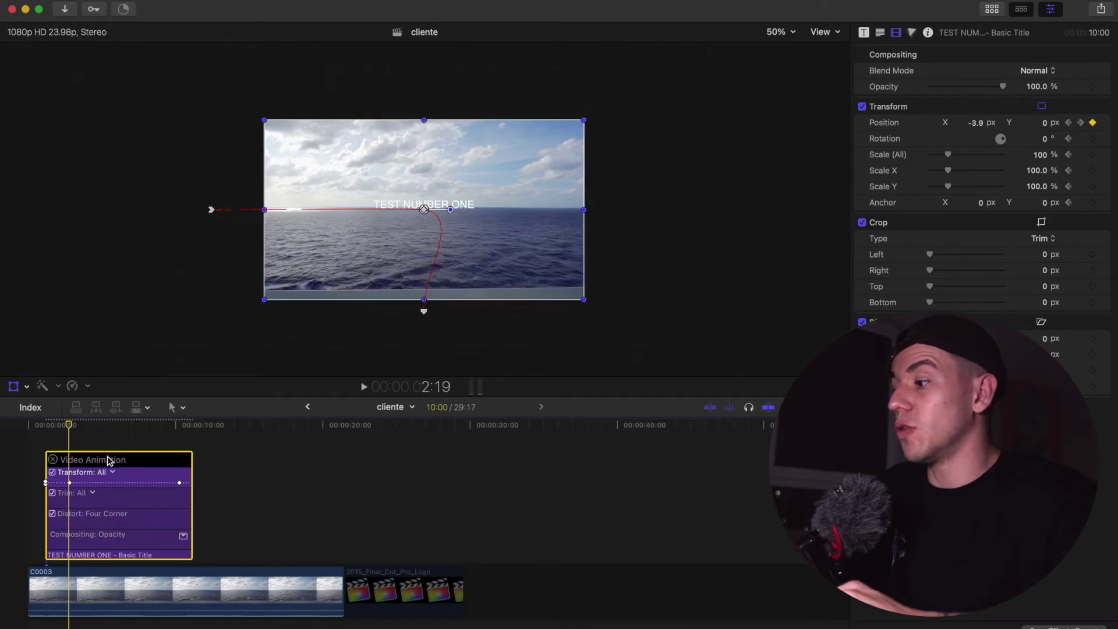
pyautogui.moveTo(179, 482); pyautogui.dragTo(91, 482)
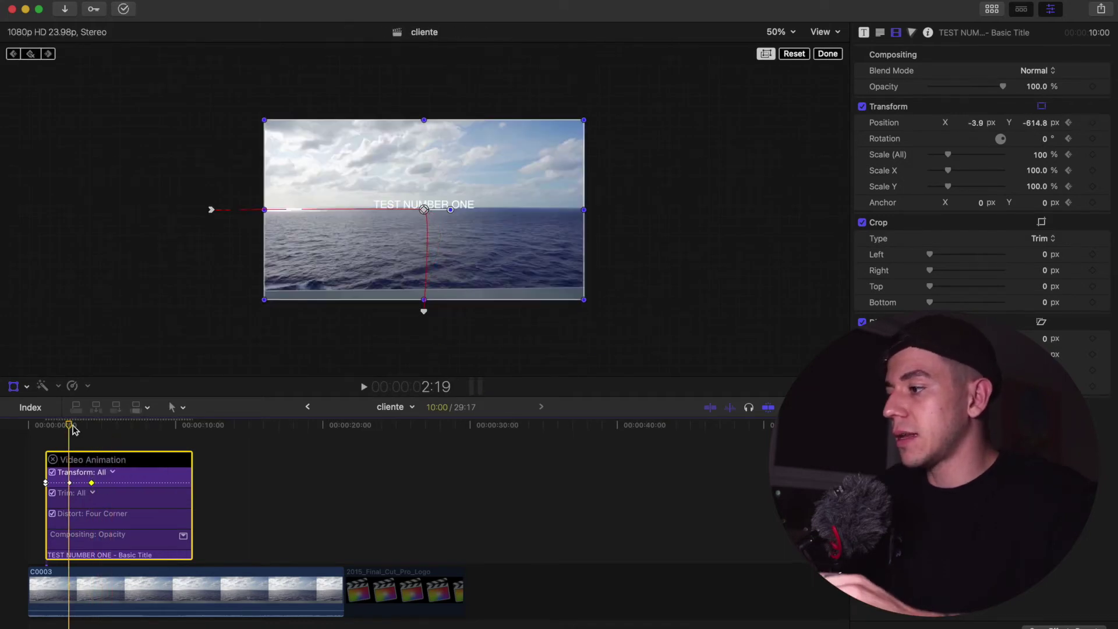
pyautogui.press('space')
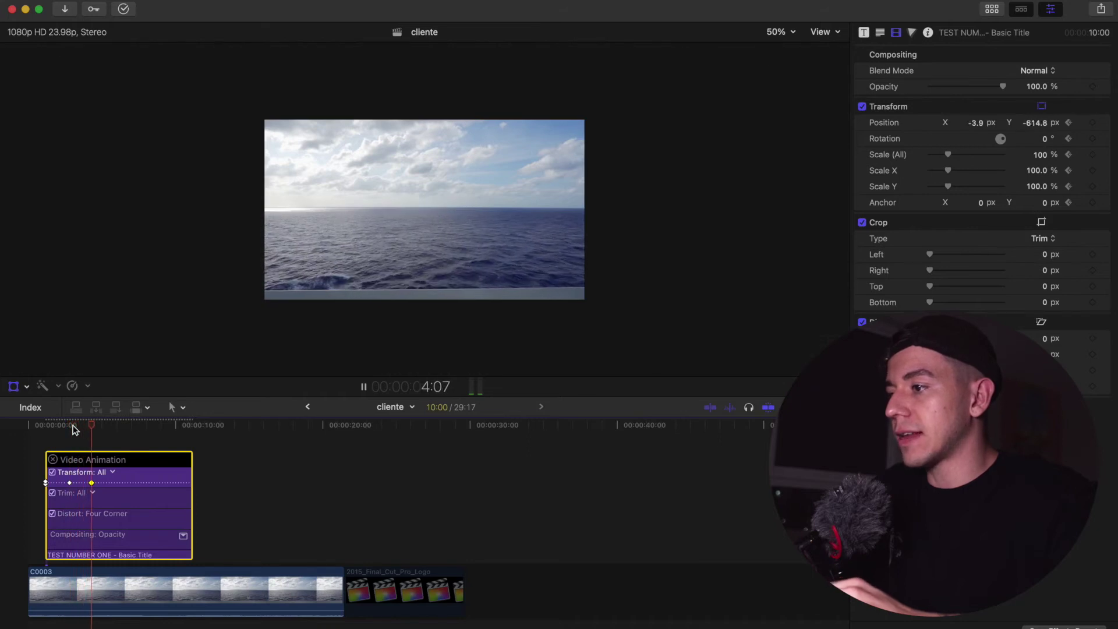
pyautogui.press('space')
pyautogui.click(69, 424)
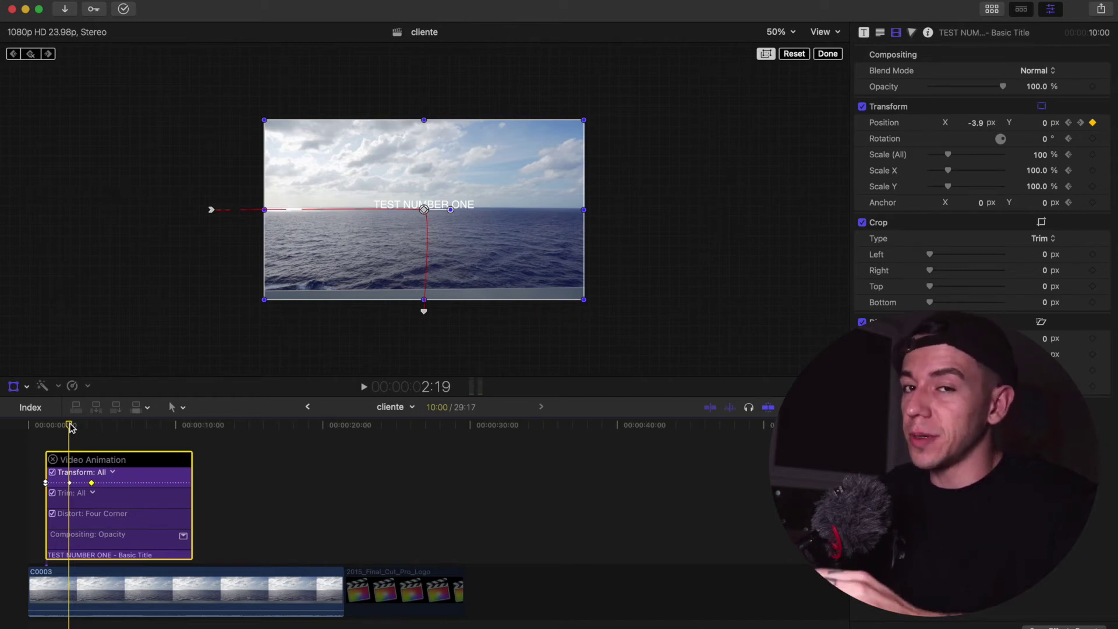
pyautogui.press('super+equal')
pyautogui.press('super+equal')
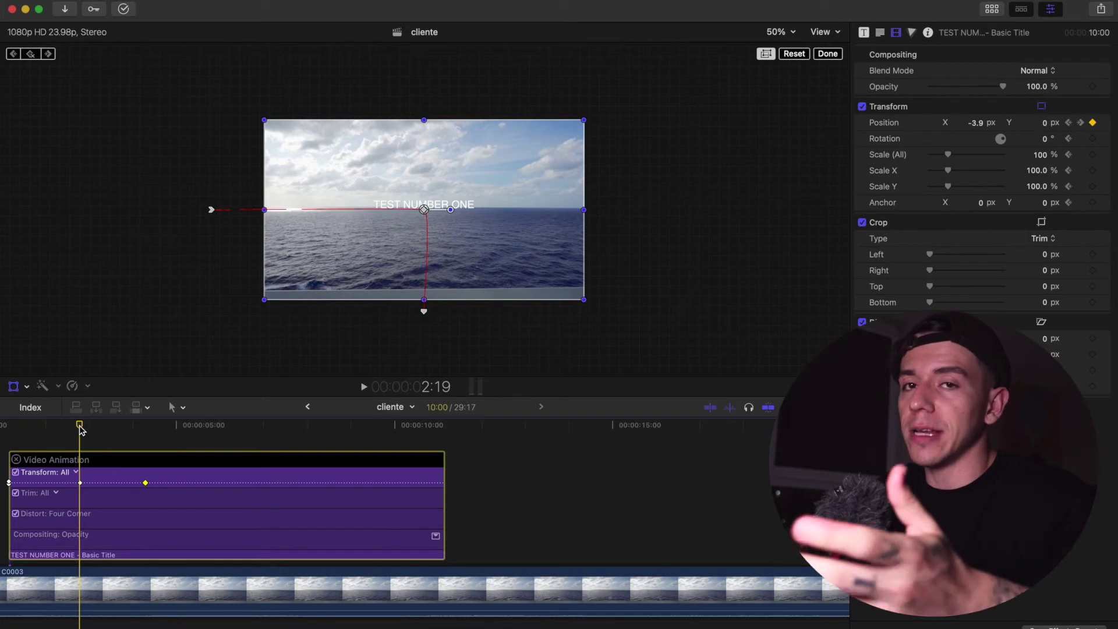
pyautogui.press('super+minus')
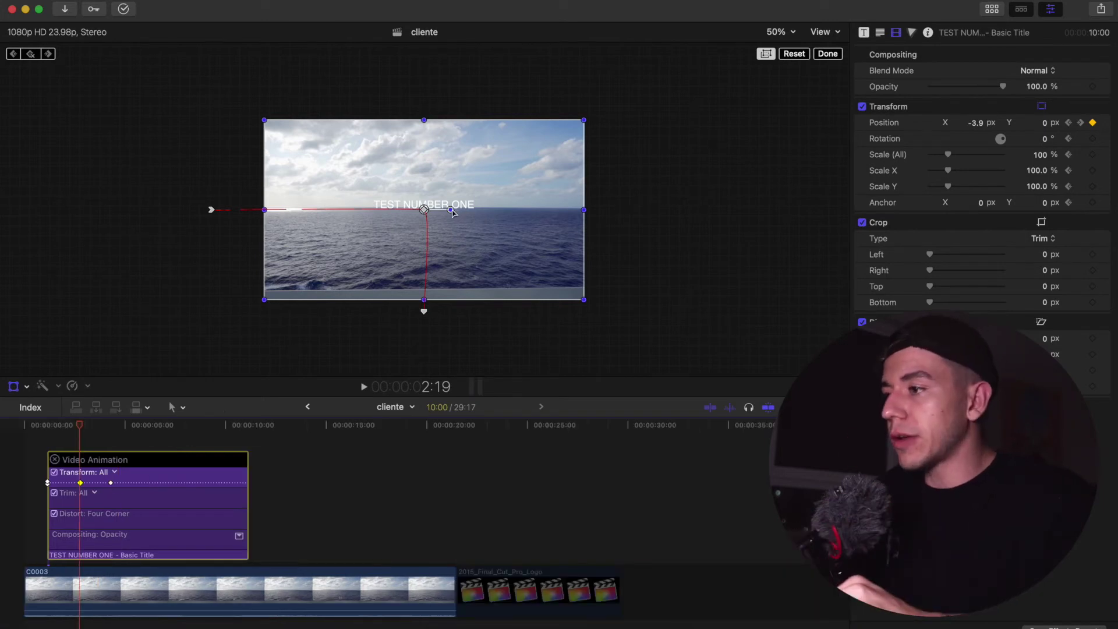
pyautogui.press('space')
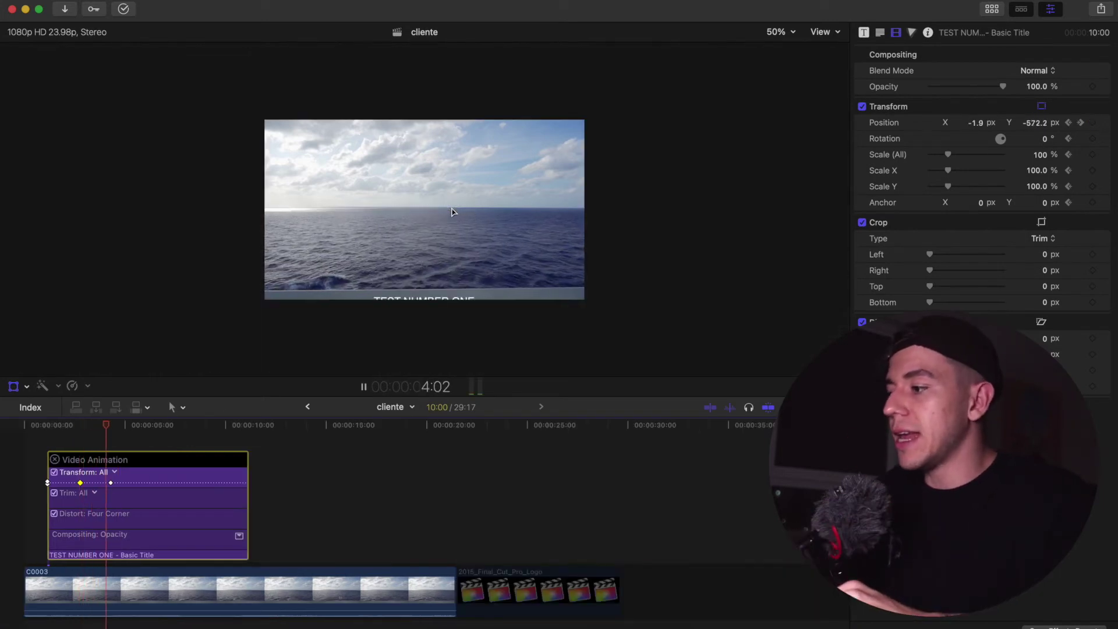
pyautogui.press('space')
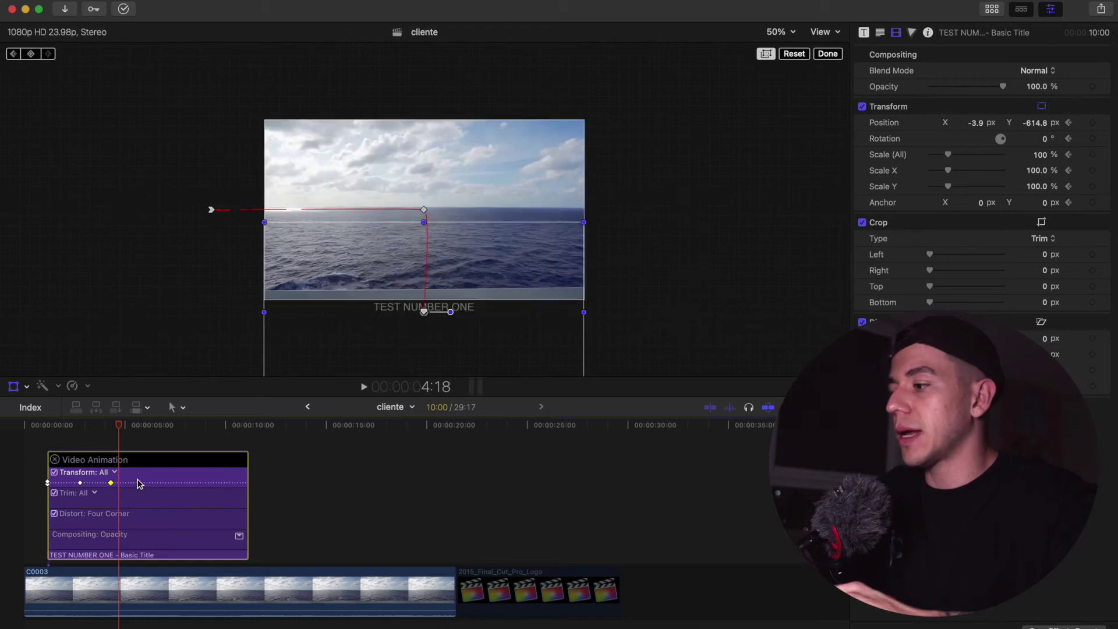
pyautogui.moveTo(518, 297); pyautogui.dragTo(515, 252)
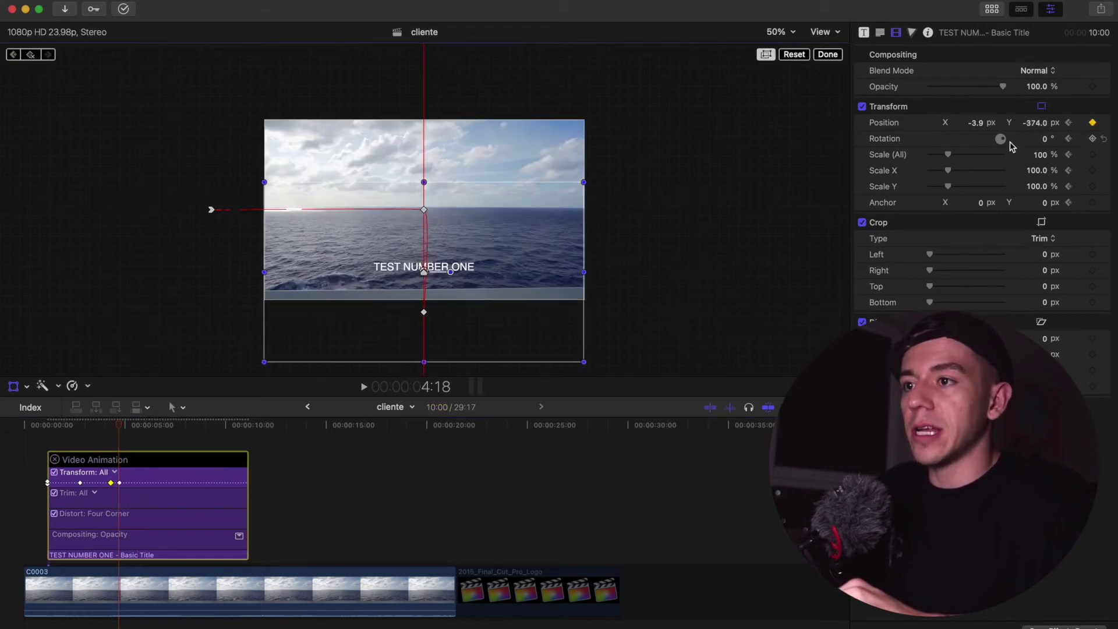
# Step: Rotate the title to 39.4° and replay its exit, stopping at 5:05
pyautogui.moveTo(1008, 145); pyautogui.dragTo(987, 156)
pyautogui.click(105, 429)
pyautogui.press('space')
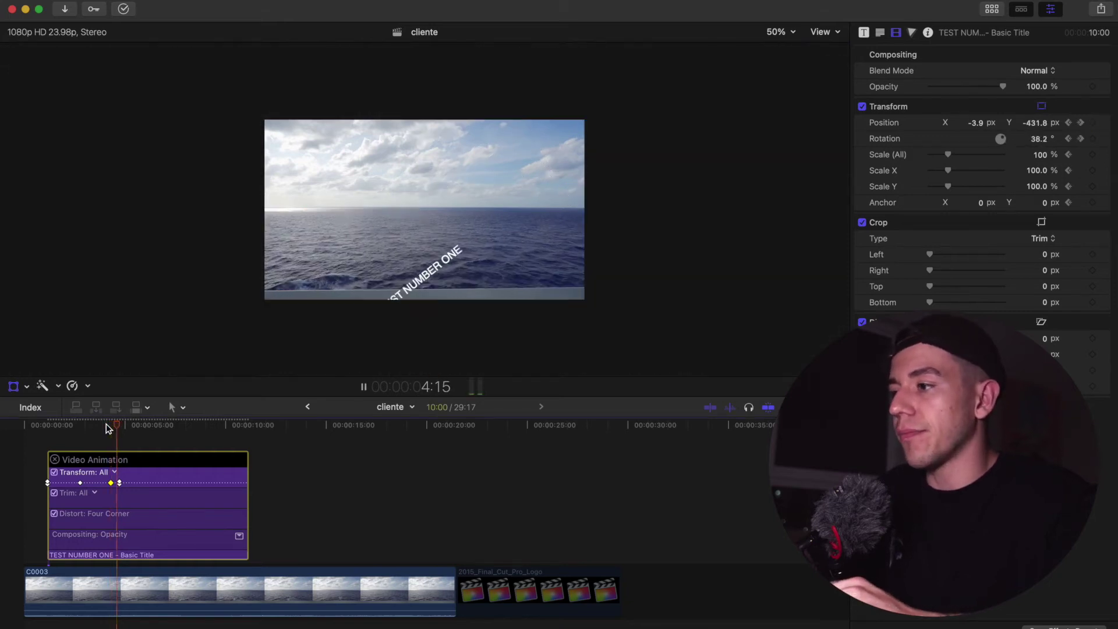
pyautogui.click(56, 421)
pyautogui.press('space')
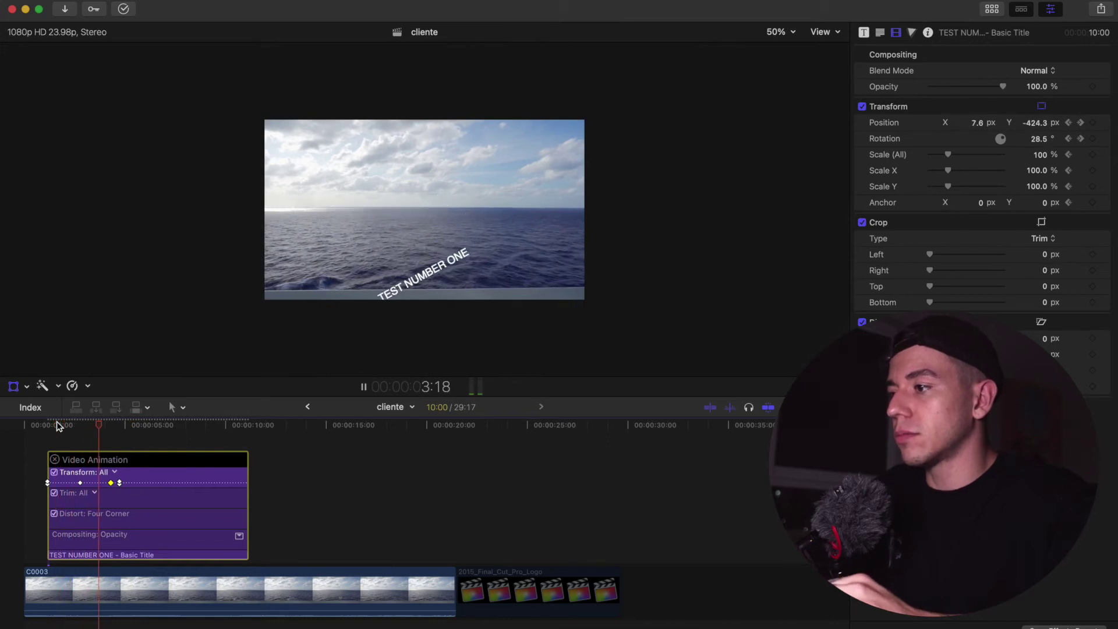
pyautogui.press('space')
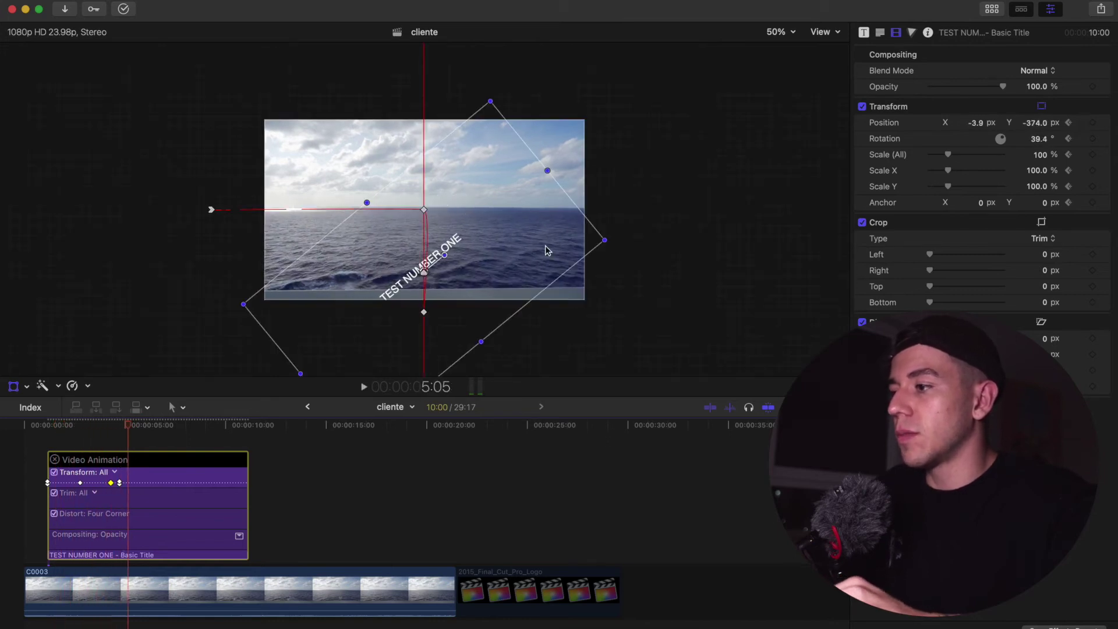
# Step: Reduce the title's rotation to 8°, close the animation lanes, and drop the logo above the ocean clip
pyautogui.moveTo(1005, 143); pyautogui.dragTo(1002, 142)
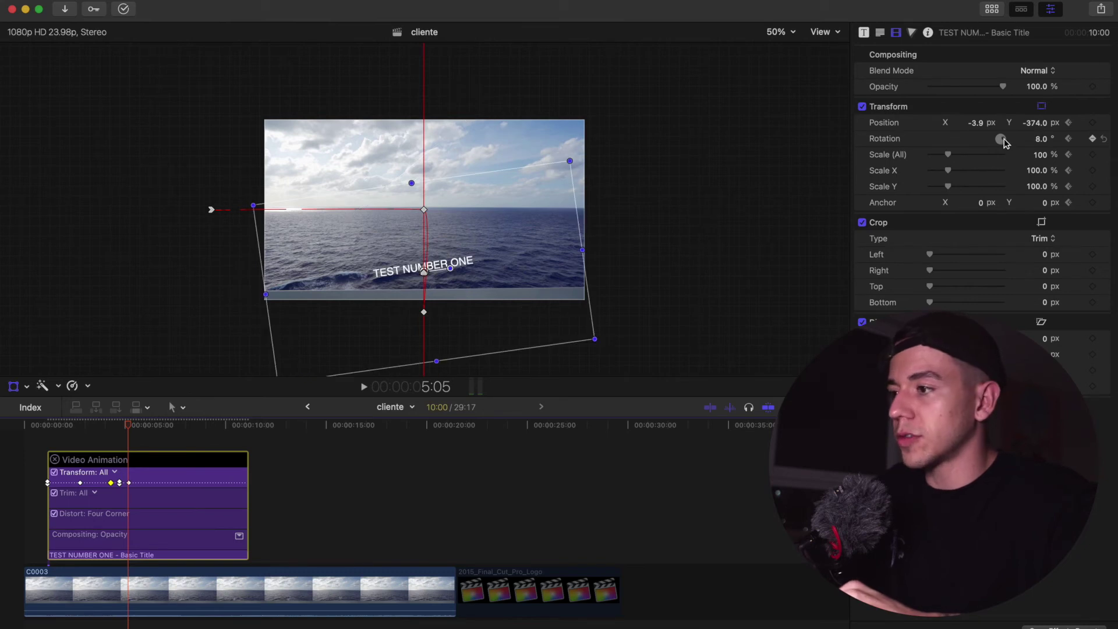
pyautogui.press('space')
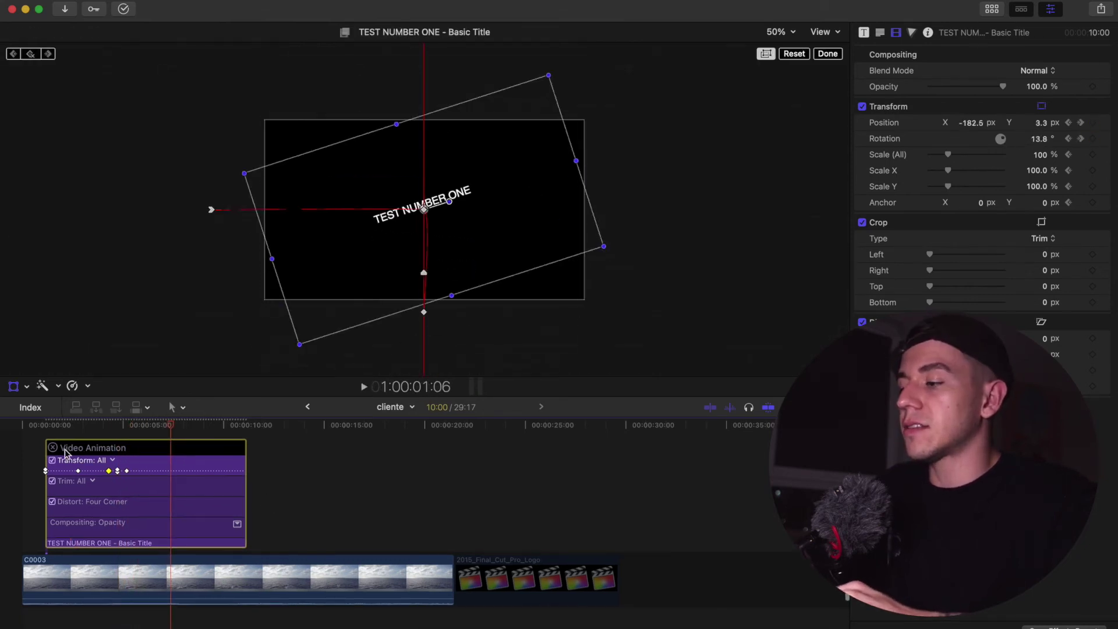
pyautogui.click(53, 448)
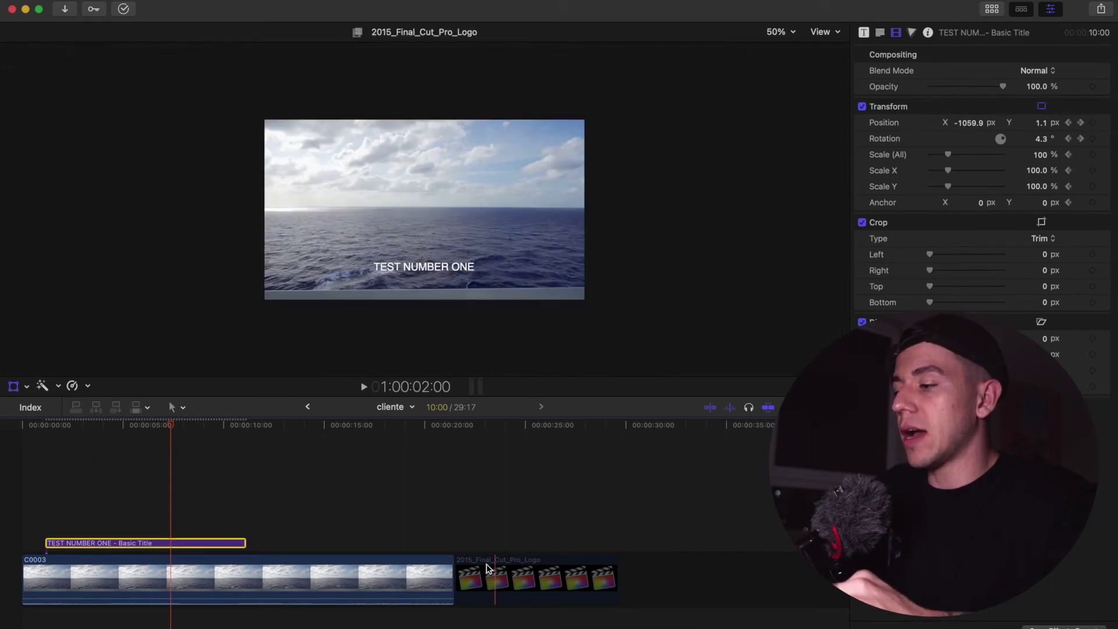
pyautogui.moveTo(487, 564); pyautogui.dragTo(274, 501)
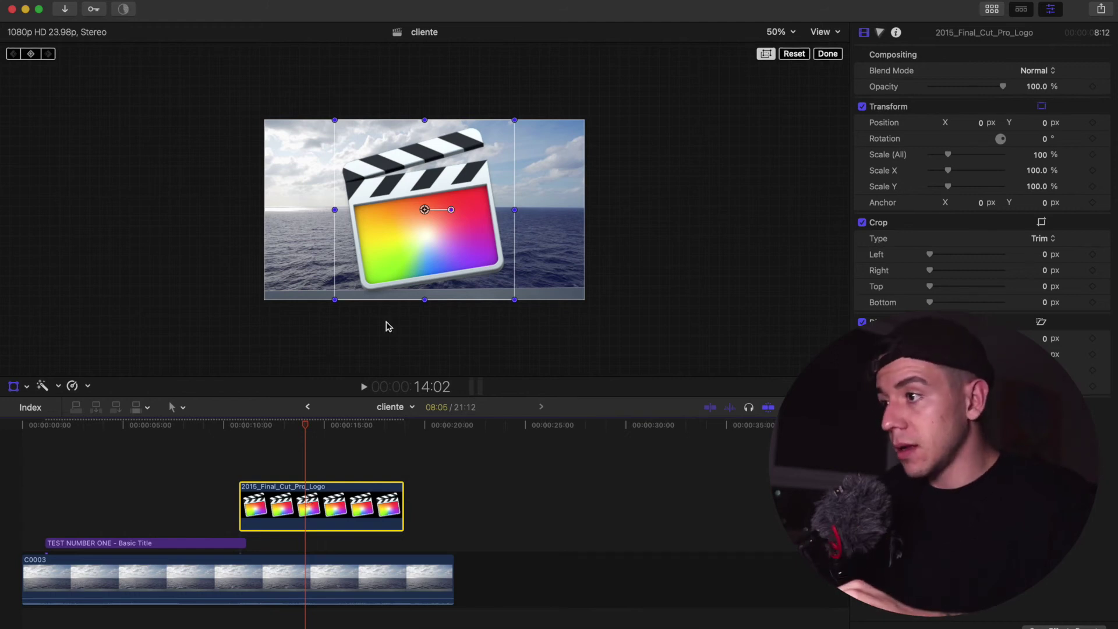
# Step: Scale the logo to 35.43%, start its clip at 0:00, and raise it above the frame to Y 756.7 px
pyautogui.moveTo(514, 120); pyautogui.dragTo(456, 178)
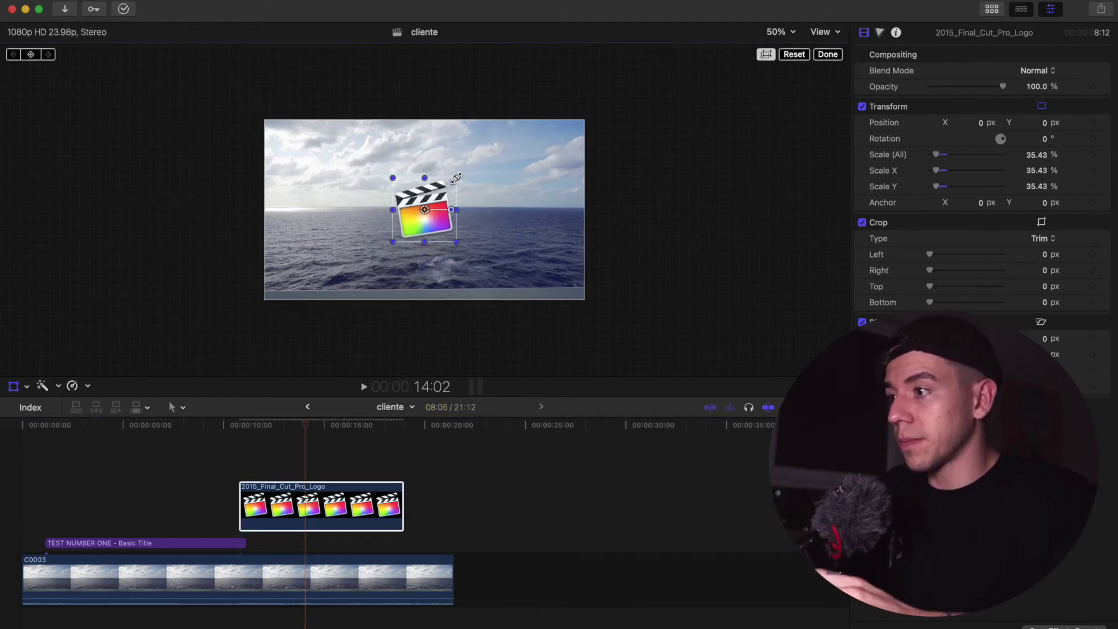
pyautogui.moveTo(312, 495); pyautogui.dragTo(95, 495)
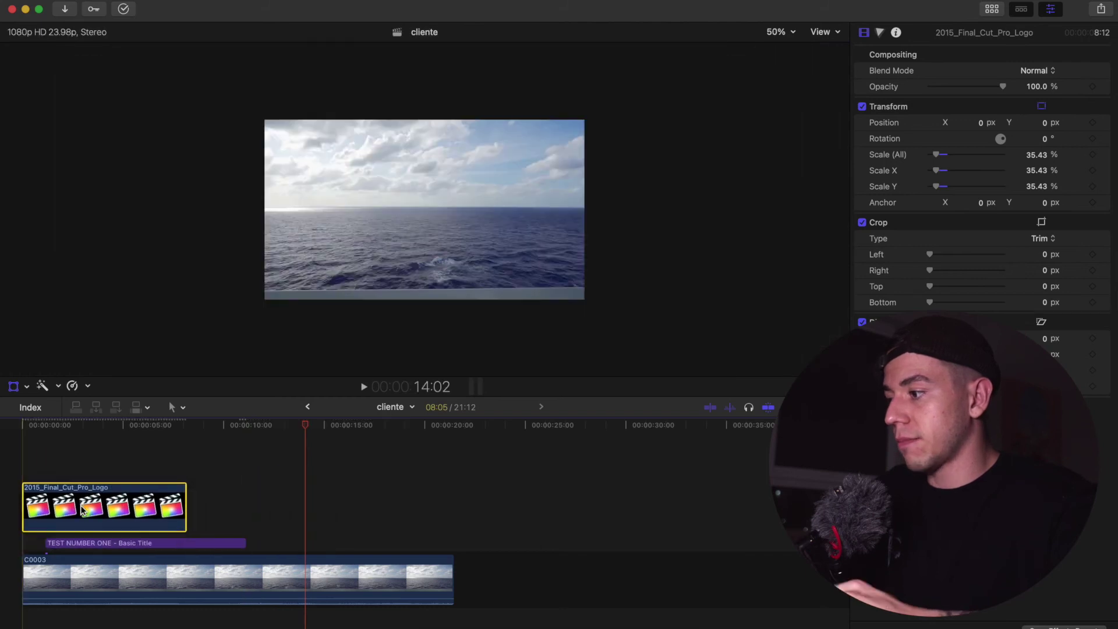
pyautogui.click(15, 461)
pyautogui.click(23, 505)
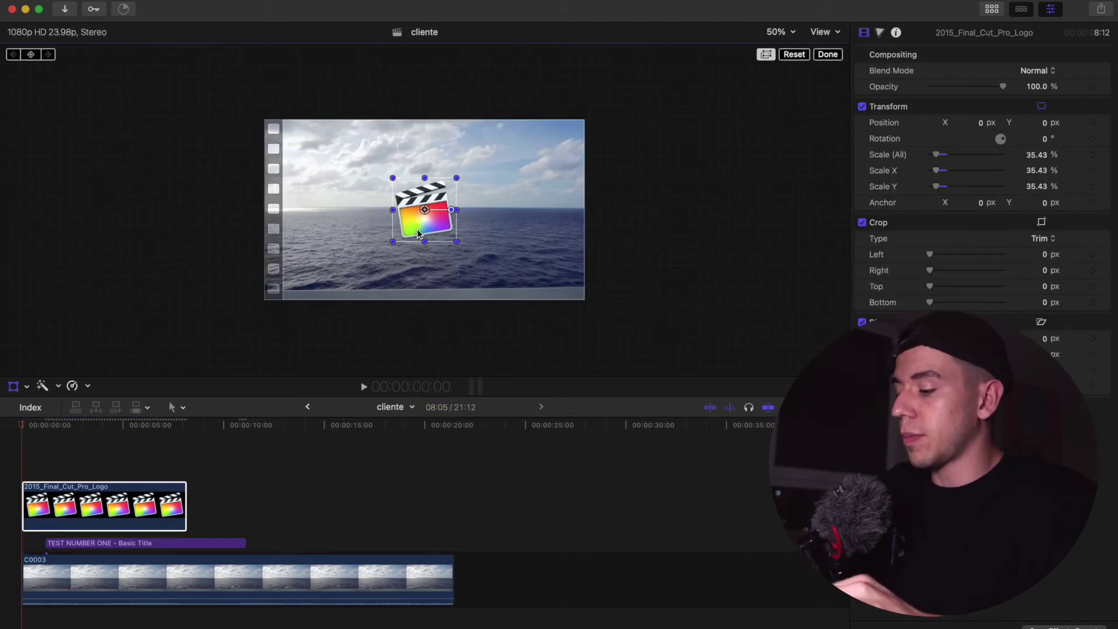
pyautogui.moveTo(418, 233); pyautogui.dragTo(423, 106)
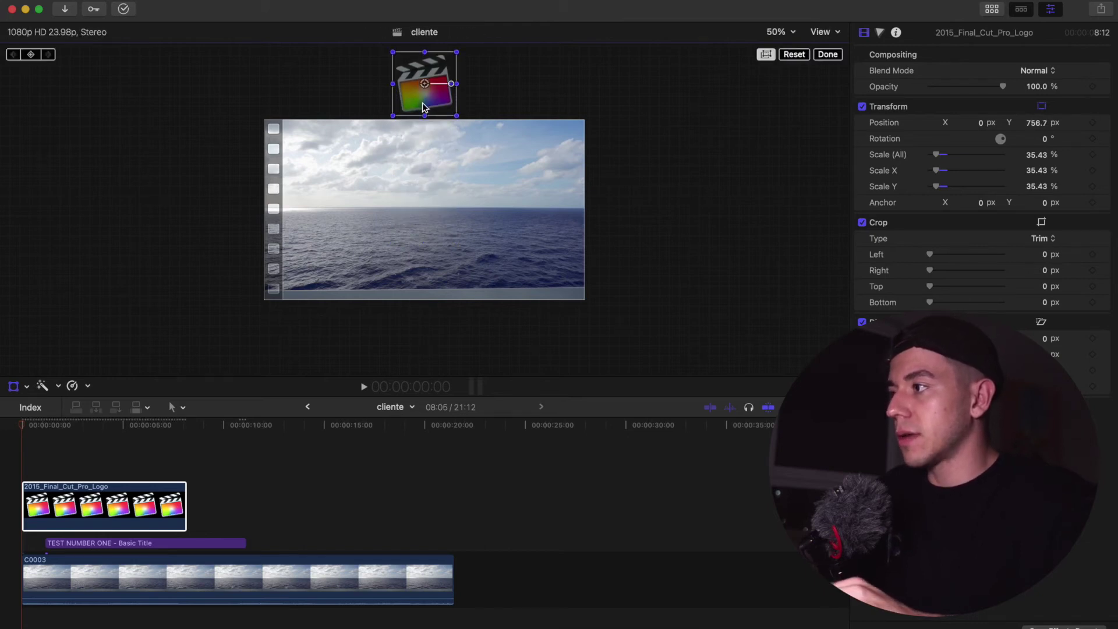
# Step: Keyframe the logo's start position, then bring it down into the frame (Y 49.3 px) at 2:02
pyautogui.click(31, 54)
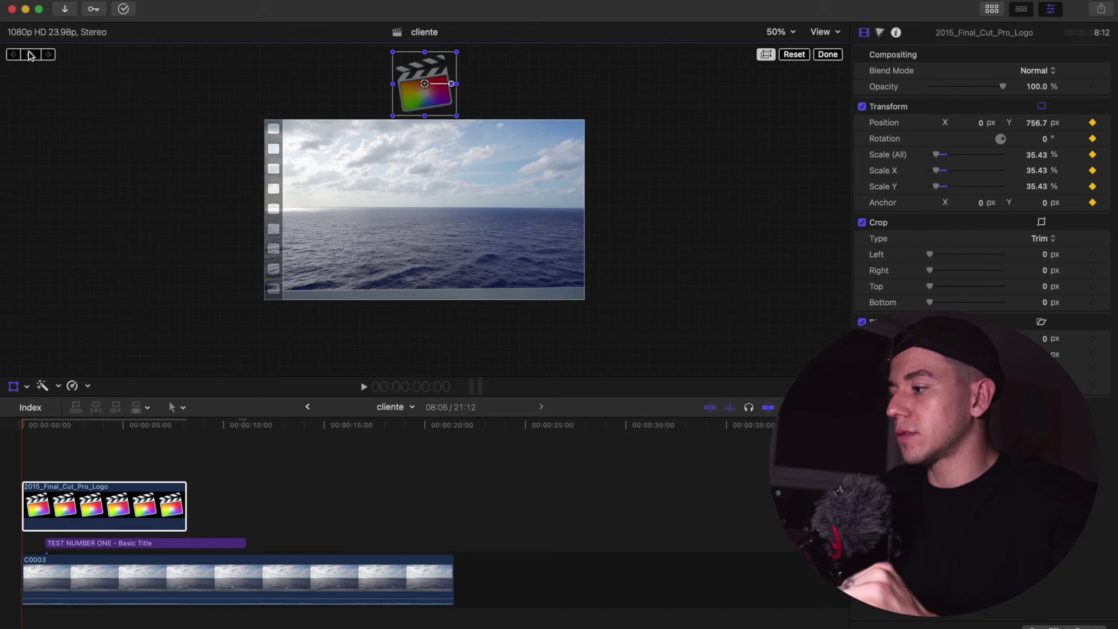
pyautogui.press('space')
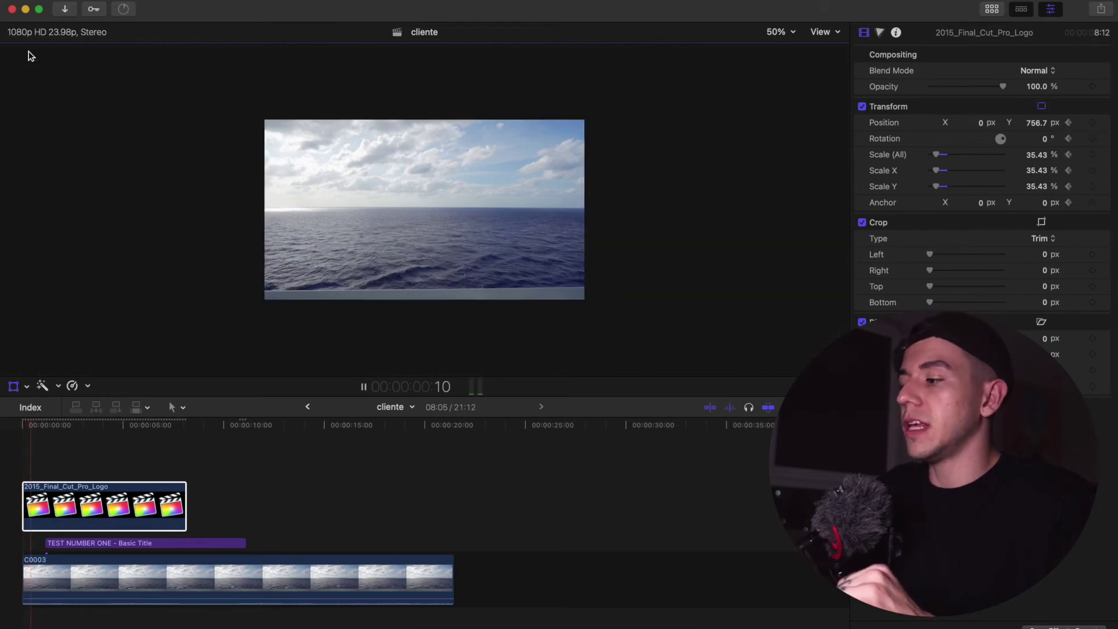
pyautogui.press('space')
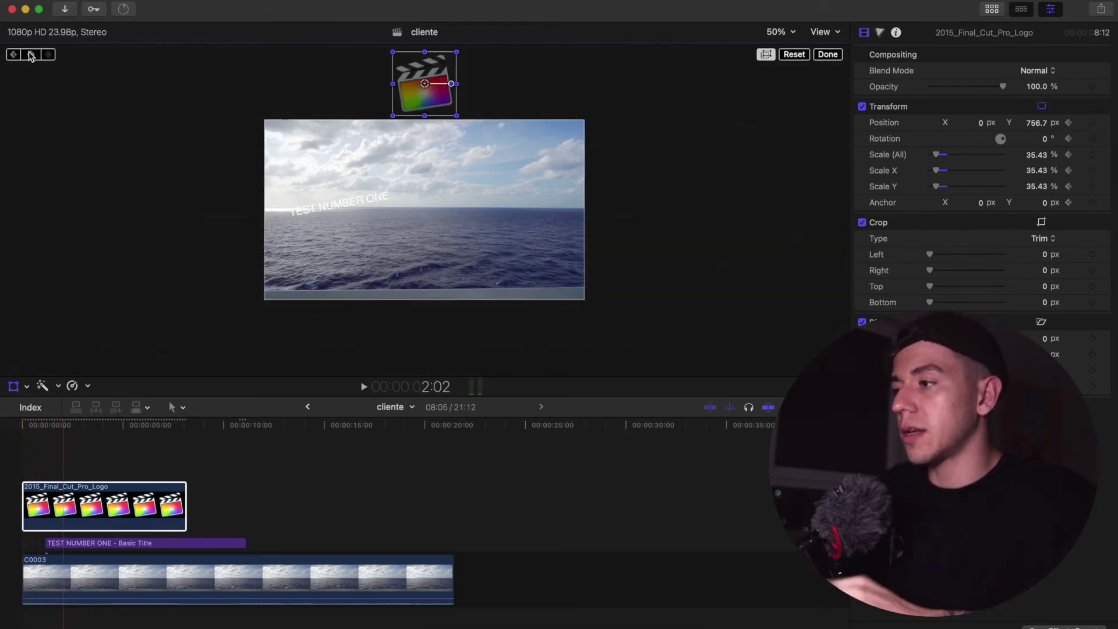
pyautogui.moveTo(434, 101); pyautogui.dragTo(429, 224)
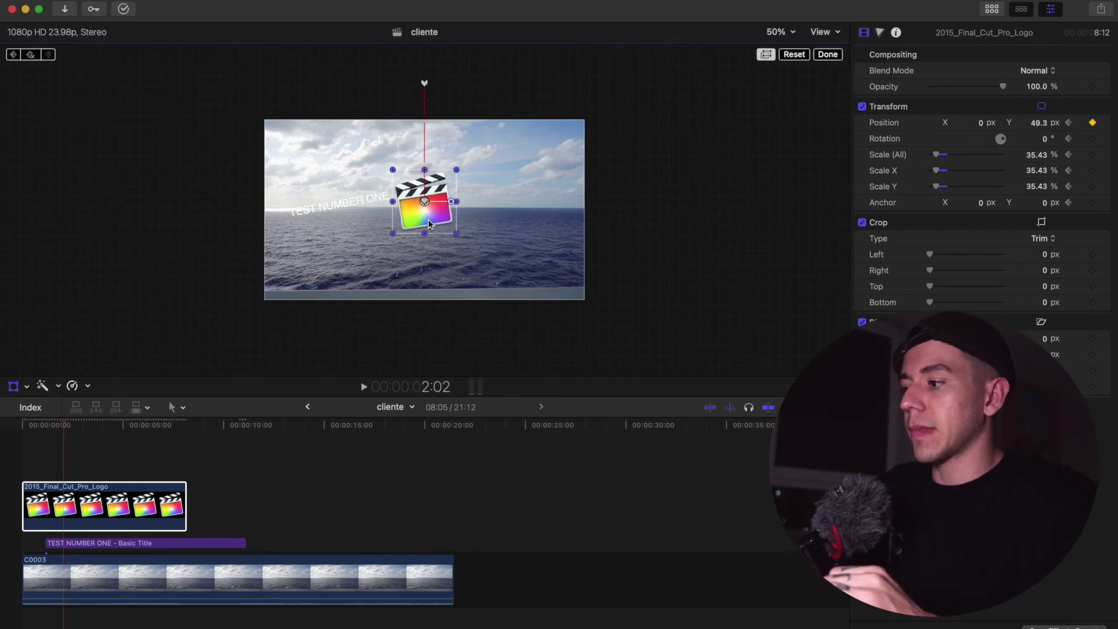
pyautogui.press('space')
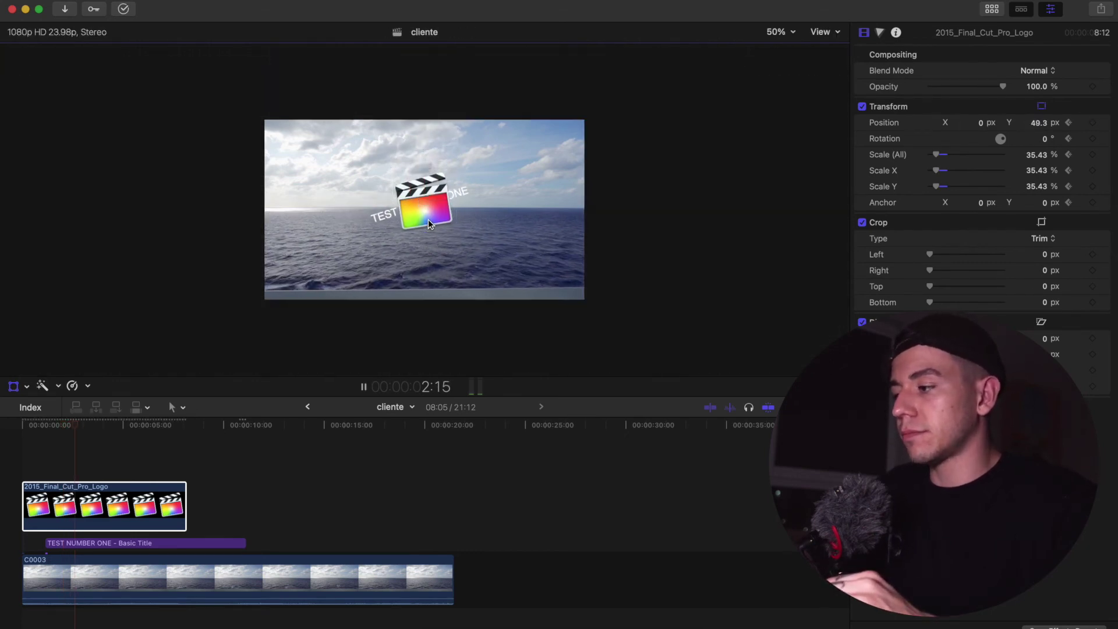
pyautogui.press('space')
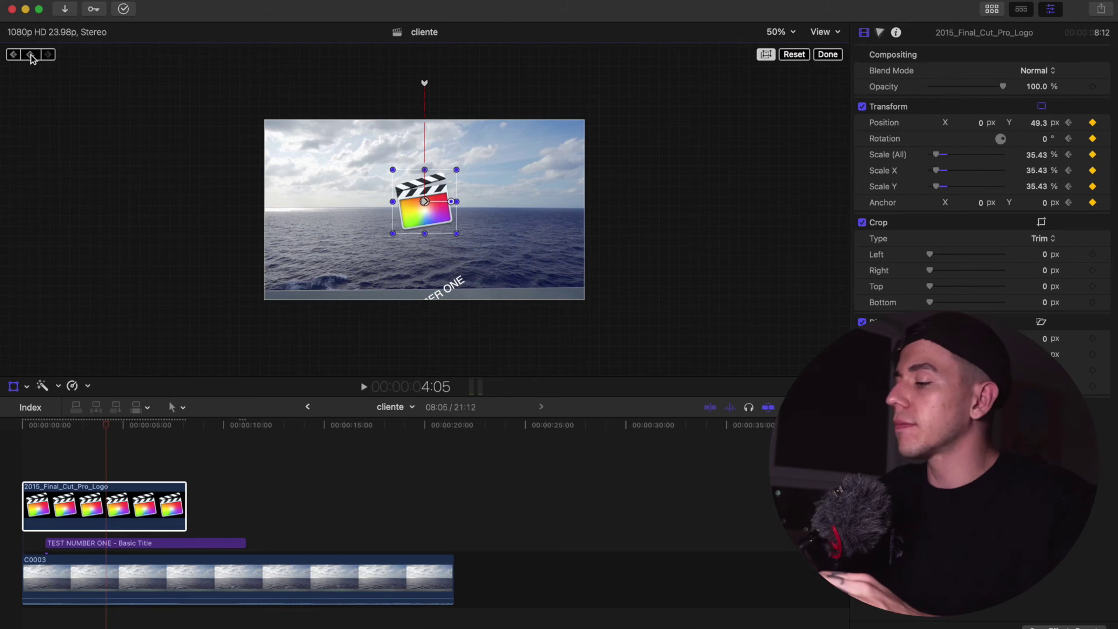
# Step: Keyframe the logo sliding right to X 634.7 at 5:10, then left to X -728.5 at 7:05
pyautogui.press('space')
pyautogui.press('space')
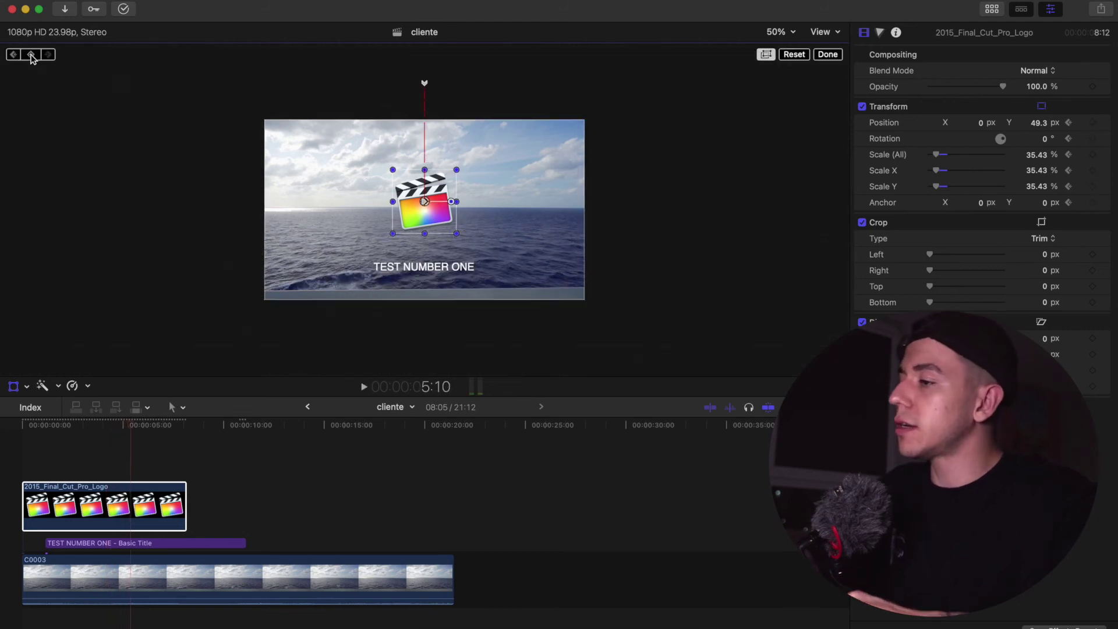
pyautogui.moveTo(430, 226); pyautogui.dragTo(536, 223)
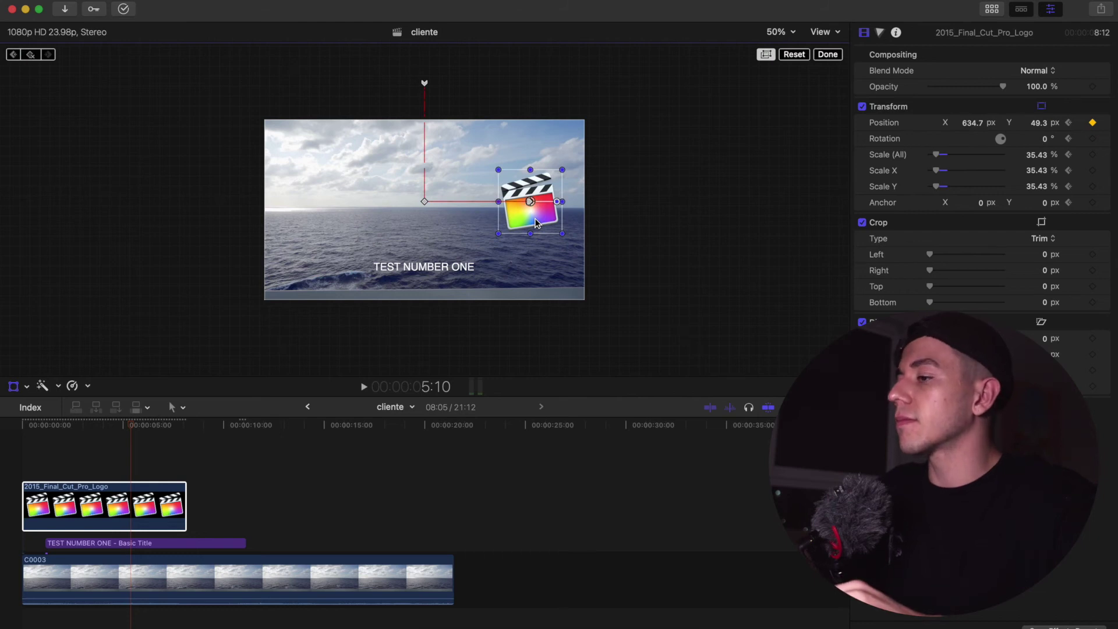
pyautogui.press('space')
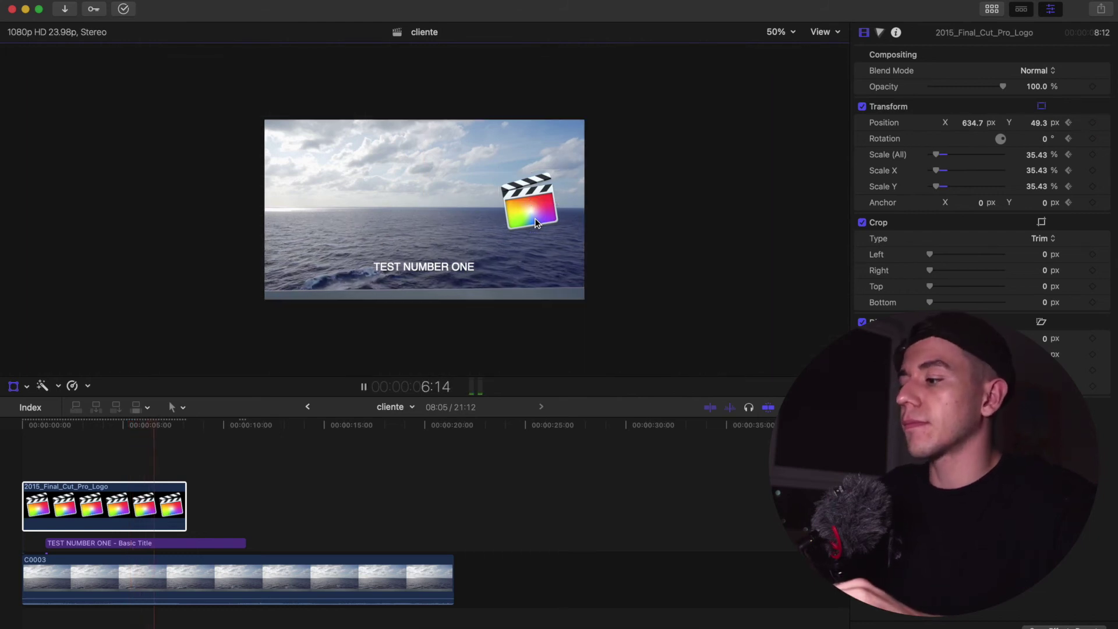
pyautogui.press('space')
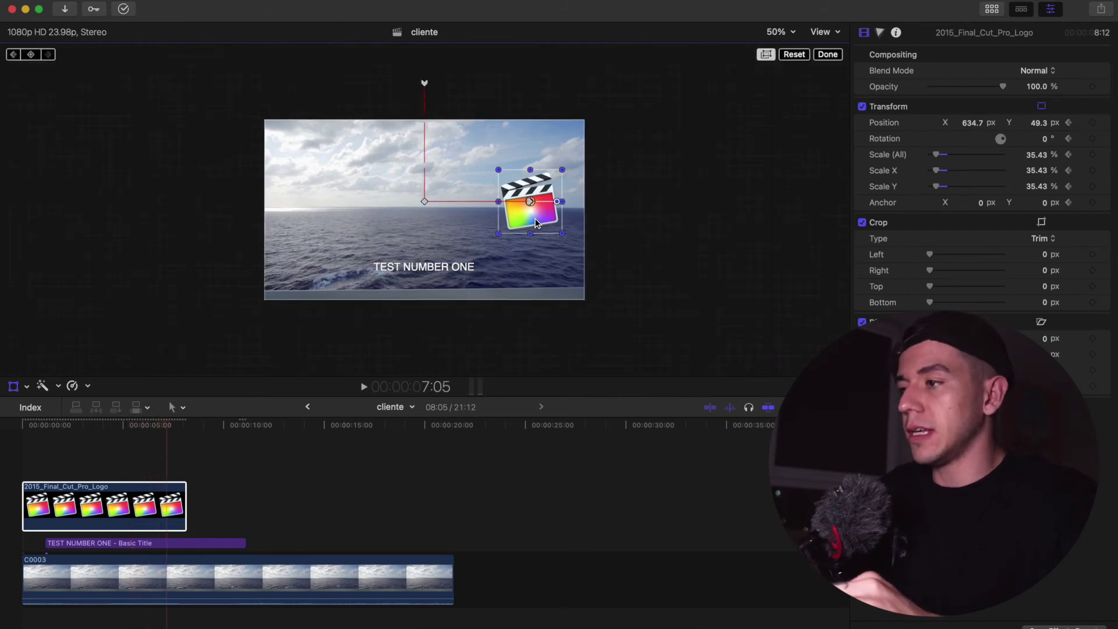
pyautogui.moveTo(536, 223)
pyautogui.mouseDown()
pyautogui.moveTo(309, 224)
pyautogui.moveTo(310, 235)
pyautogui.mouseUp()
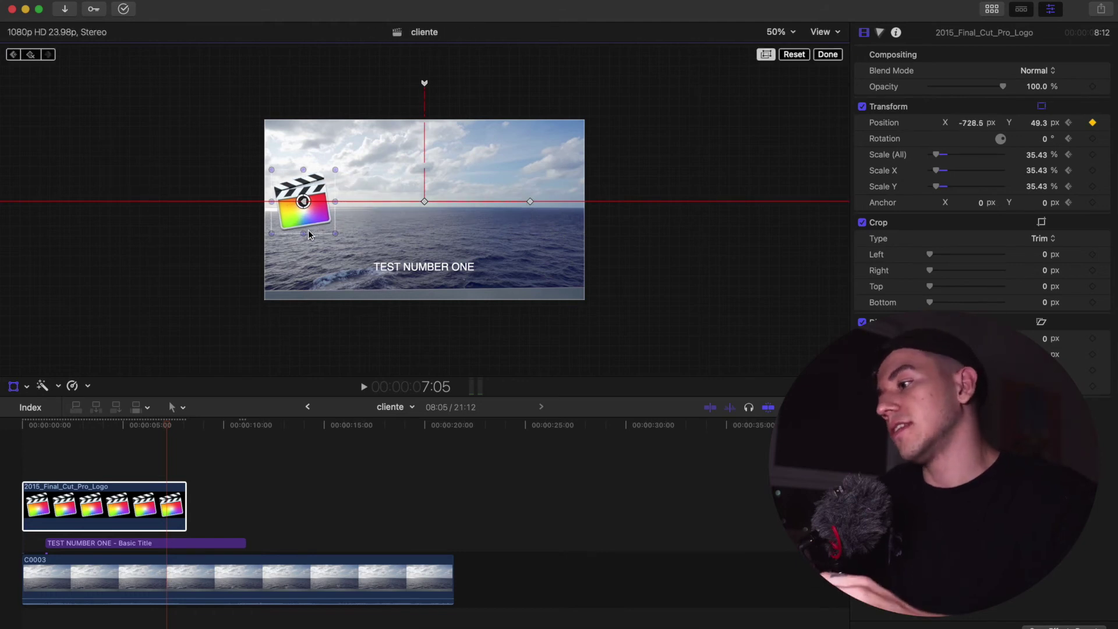
# Step: Replay the logo animation from the start and inspect the logo clip's transform values
pyautogui.click(23, 427)
pyautogui.press('space')
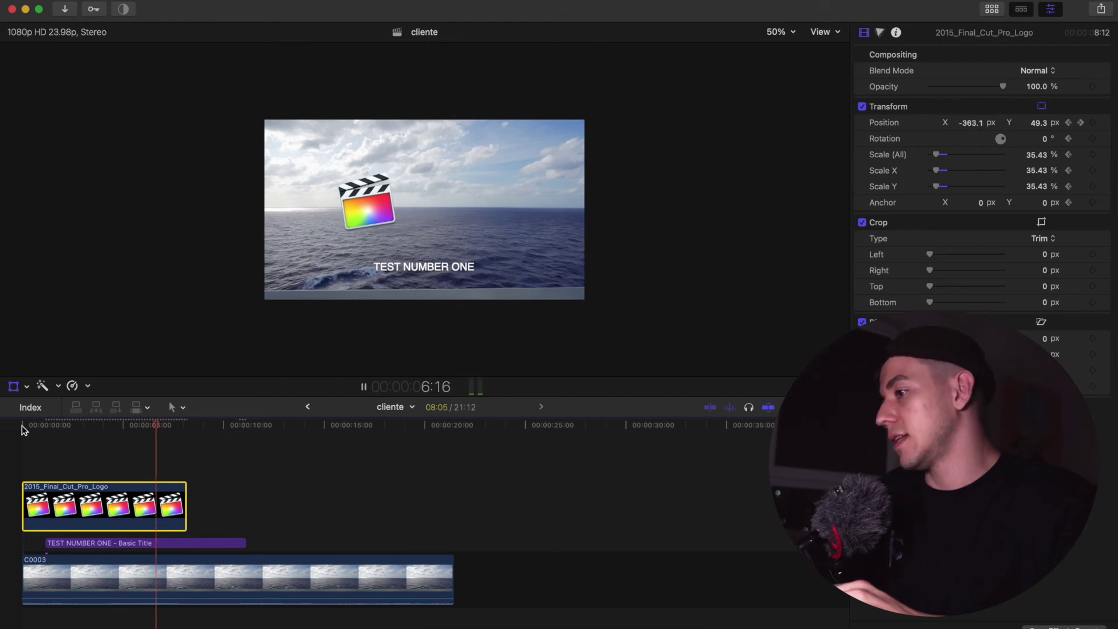
pyautogui.press('space')
pyautogui.click(128, 504)
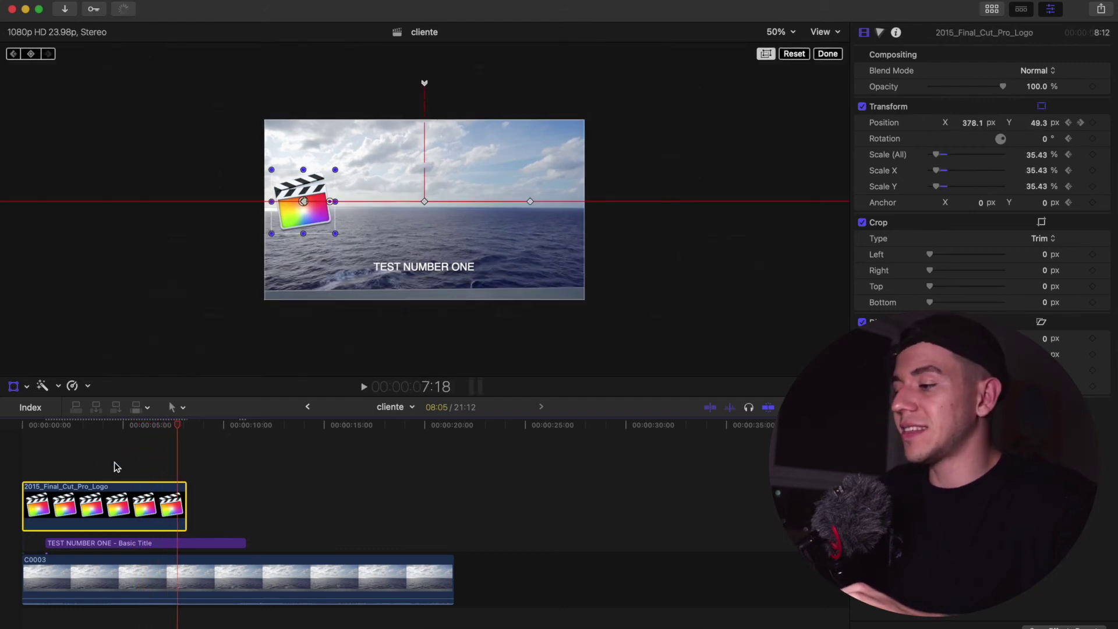
# Step: Select the TEST NUMBER ONE title clip and reset its transform to defaults
pyautogui.click(118, 495)
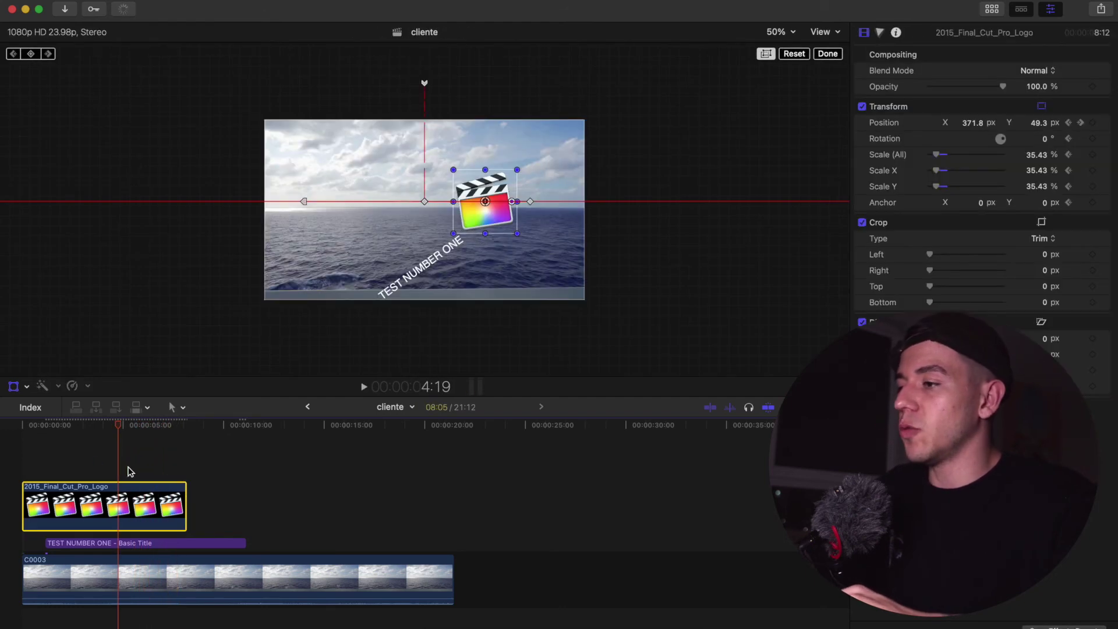
pyautogui.click(119, 543)
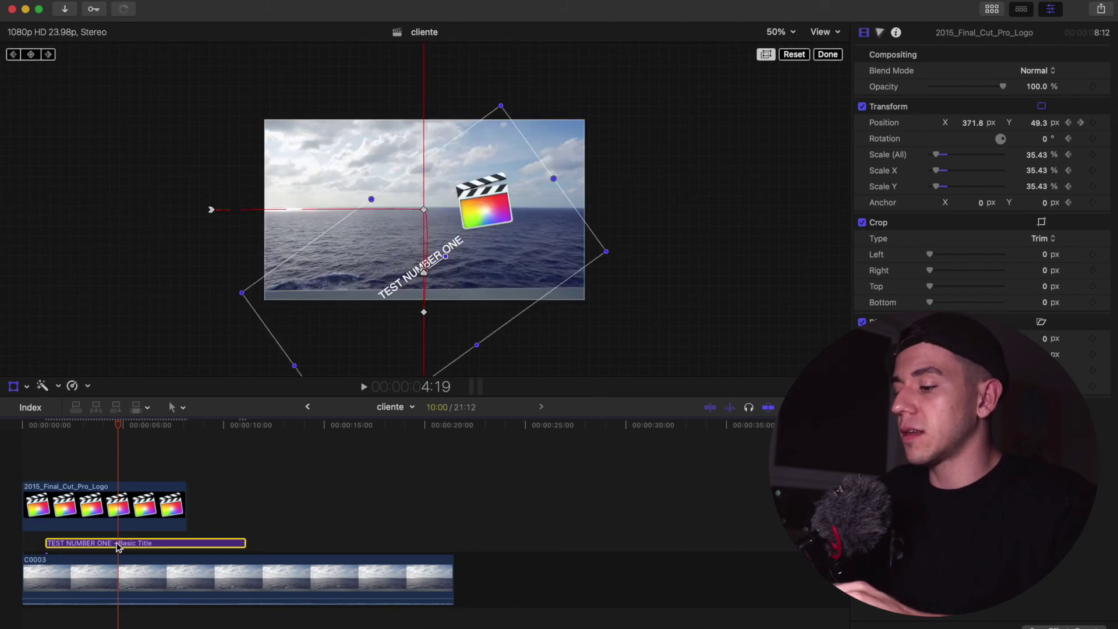
pyautogui.press('super+shift+v')
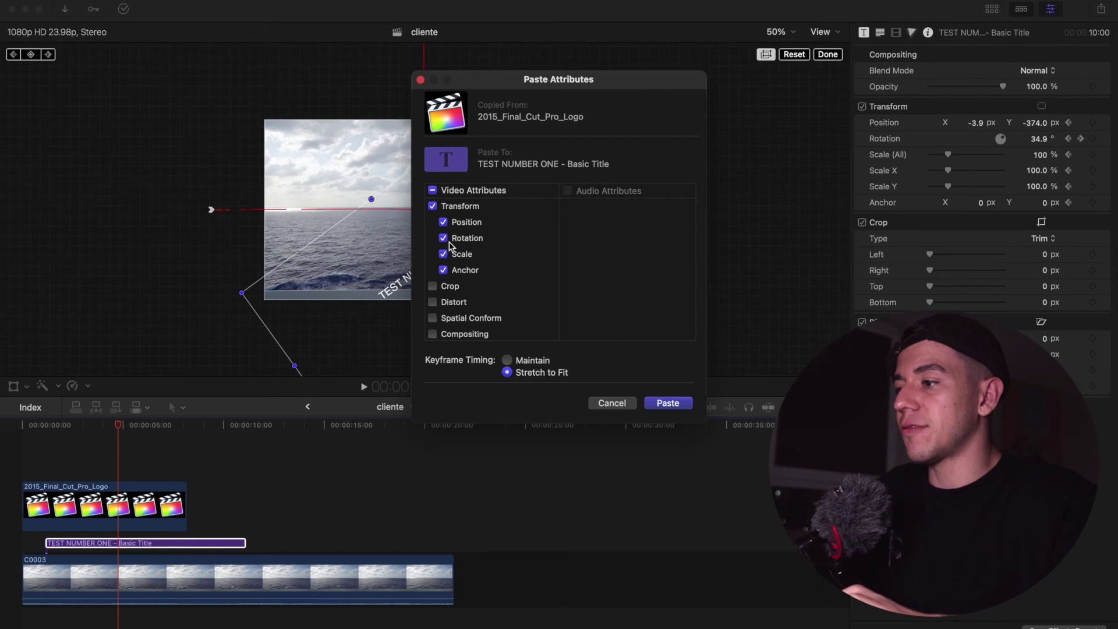
pyautogui.click(629, 403)
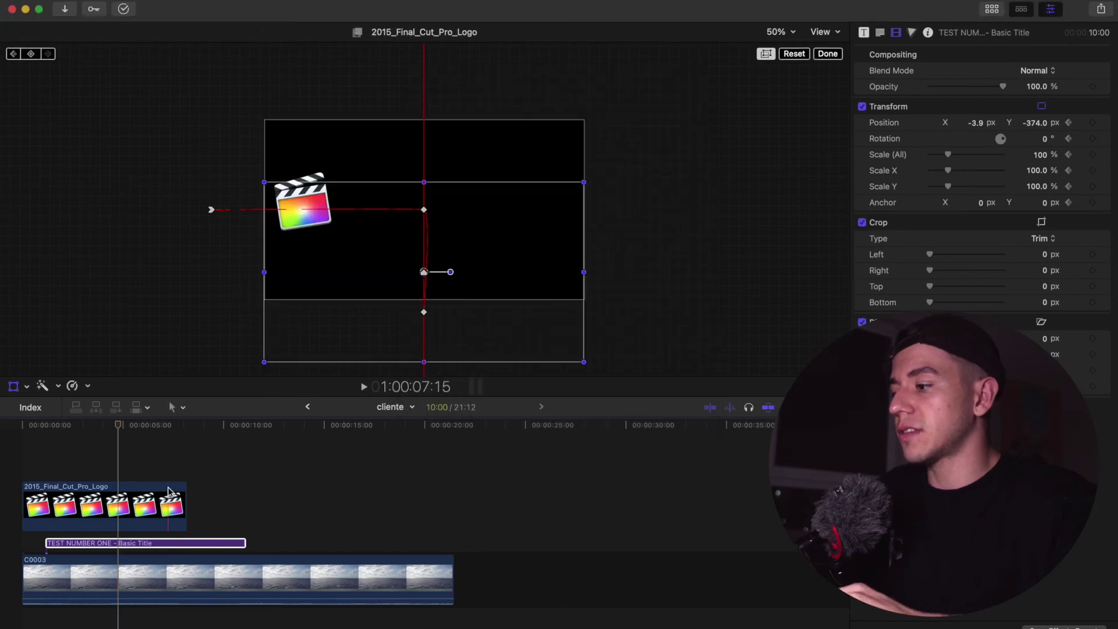
pyautogui.click(791, 56)
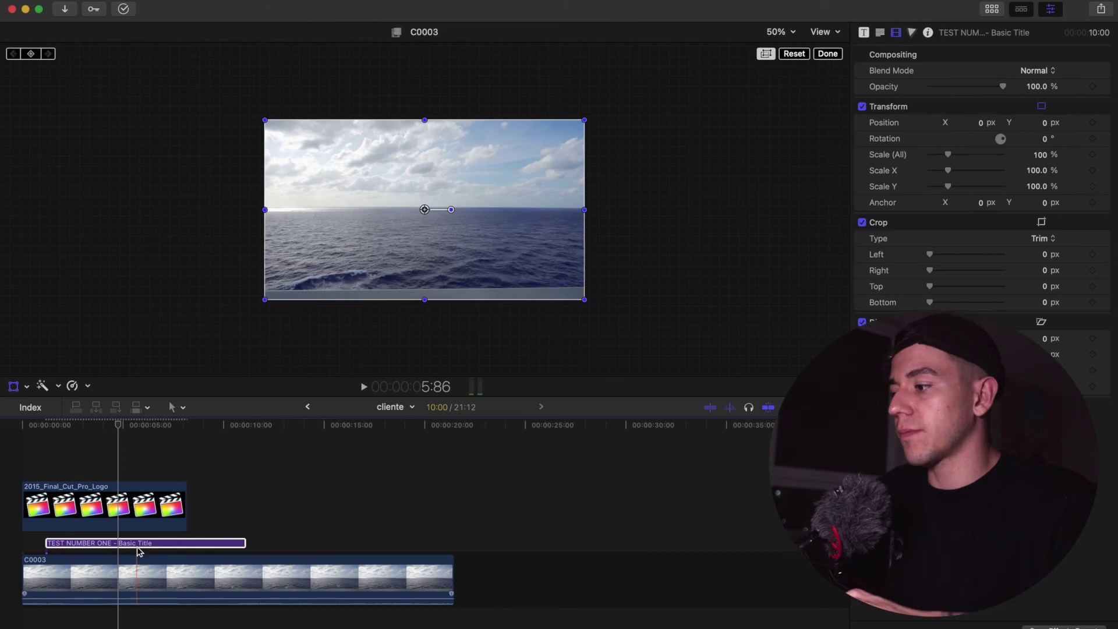
# Step: Paste the logo's Transform attributes onto the title with Stretch to Fit, then move the title clip to the timeline start
pyautogui.press('super+shift+v')
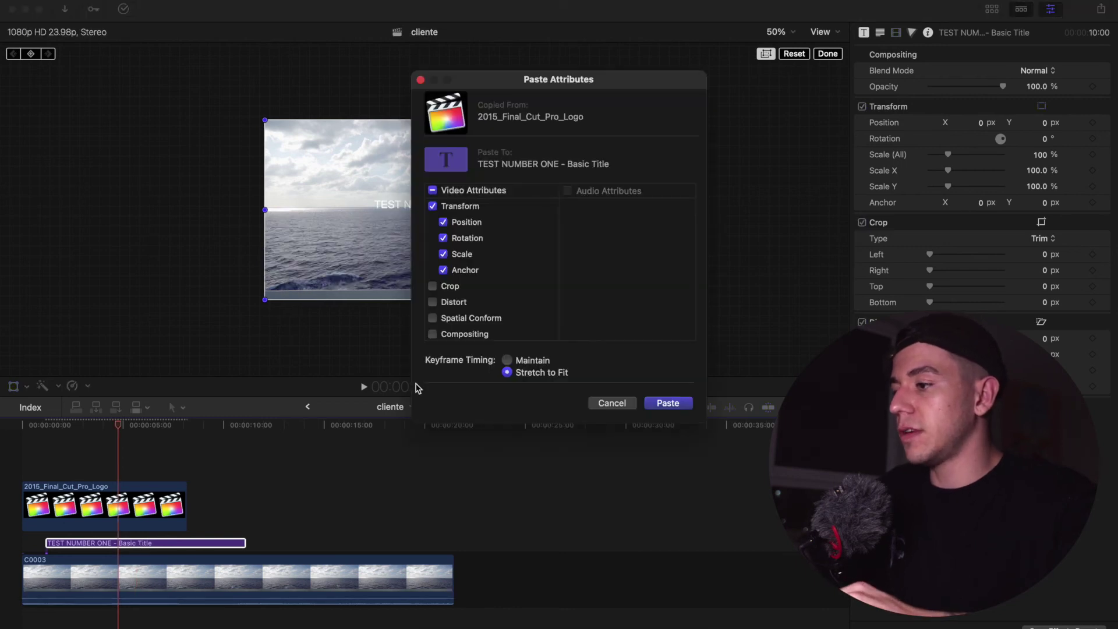
pyautogui.click(654, 401)
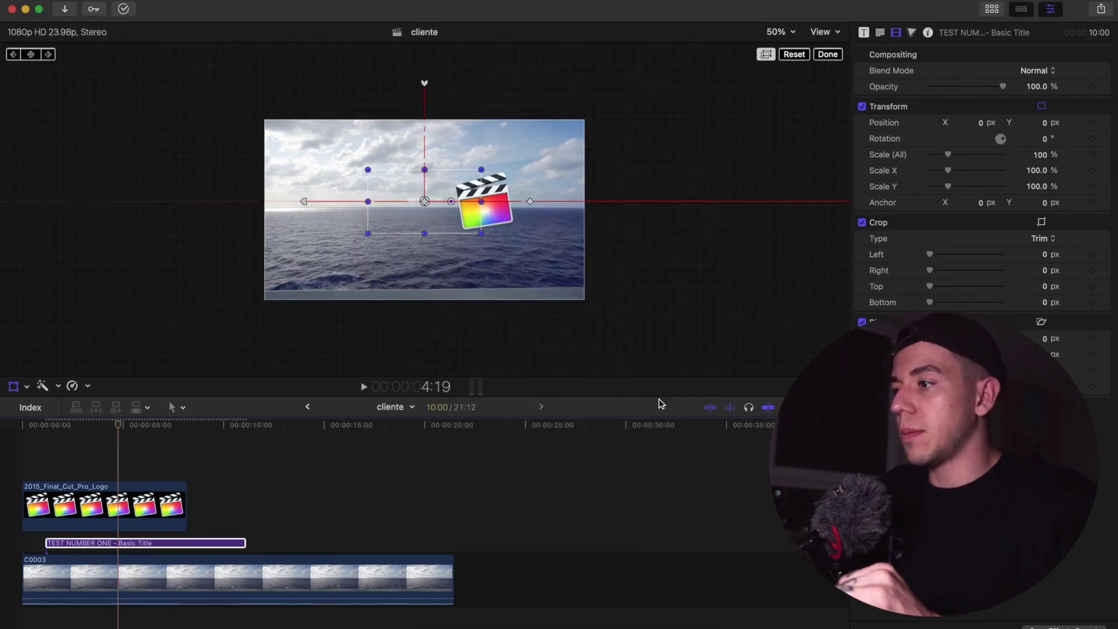
pyautogui.click(14, 430)
pyautogui.moveTo(61, 542); pyautogui.dragTo(18, 544)
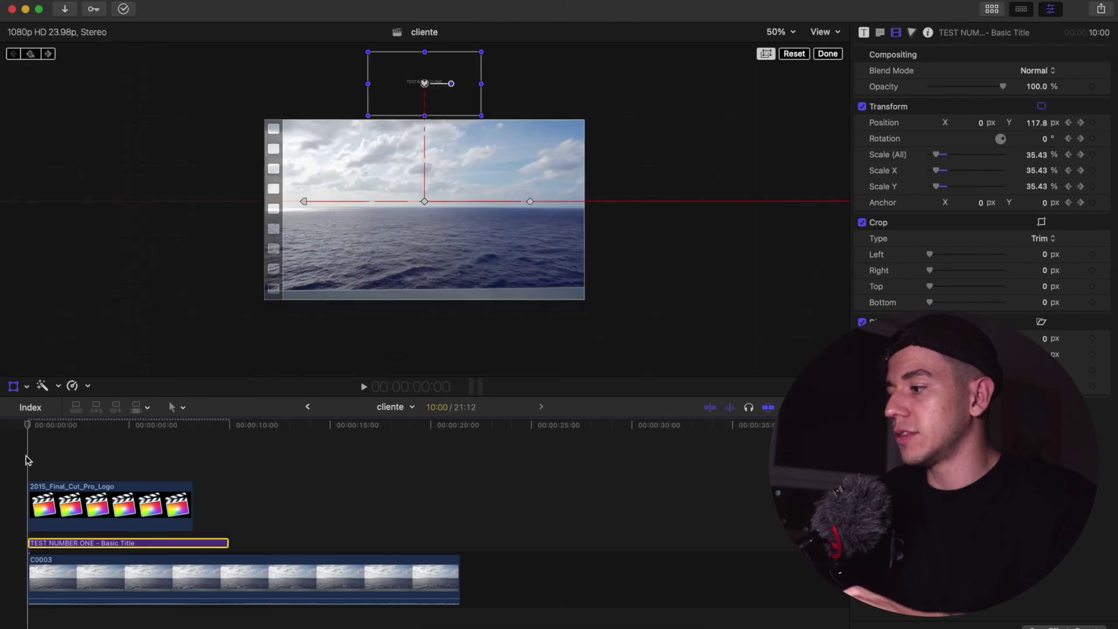
# Step: Preview the title and logo animation, then show both clips' animation keyframes
pyautogui.press('space')
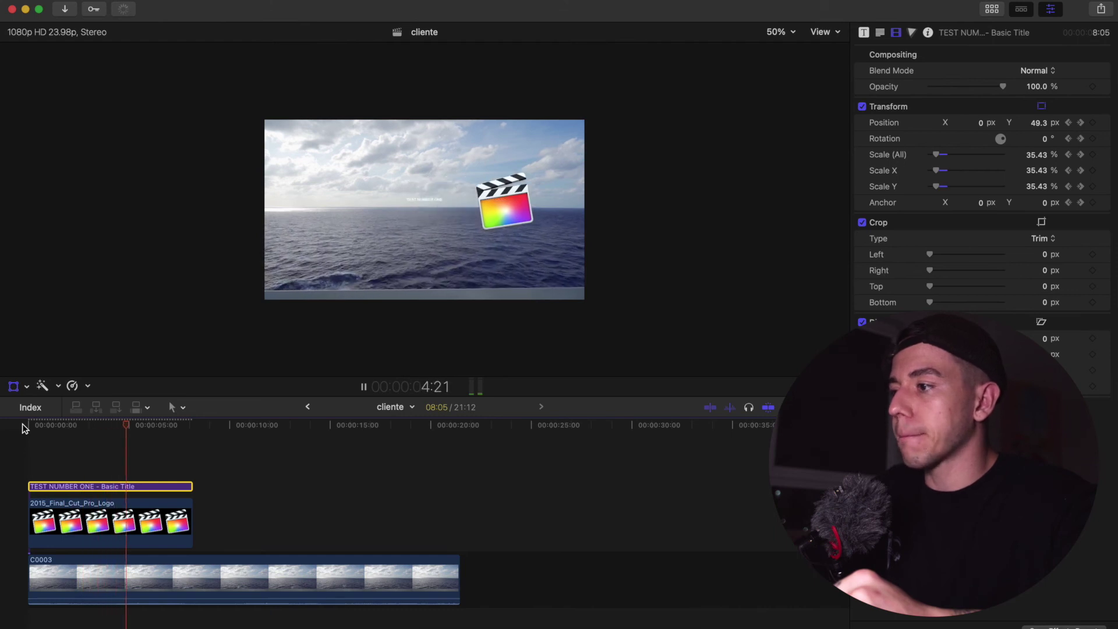
pyautogui.press('space')
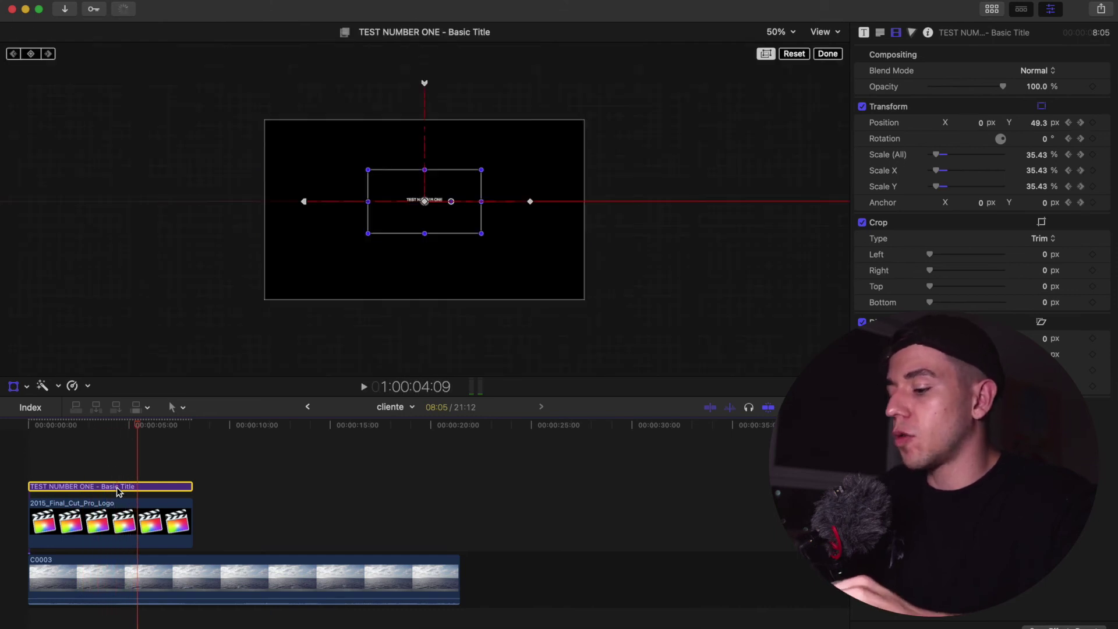
pyautogui.hotkey('ctrl', 'v')
pyautogui.click(116, 545)
pyautogui.hotkey('ctrl', 'v')
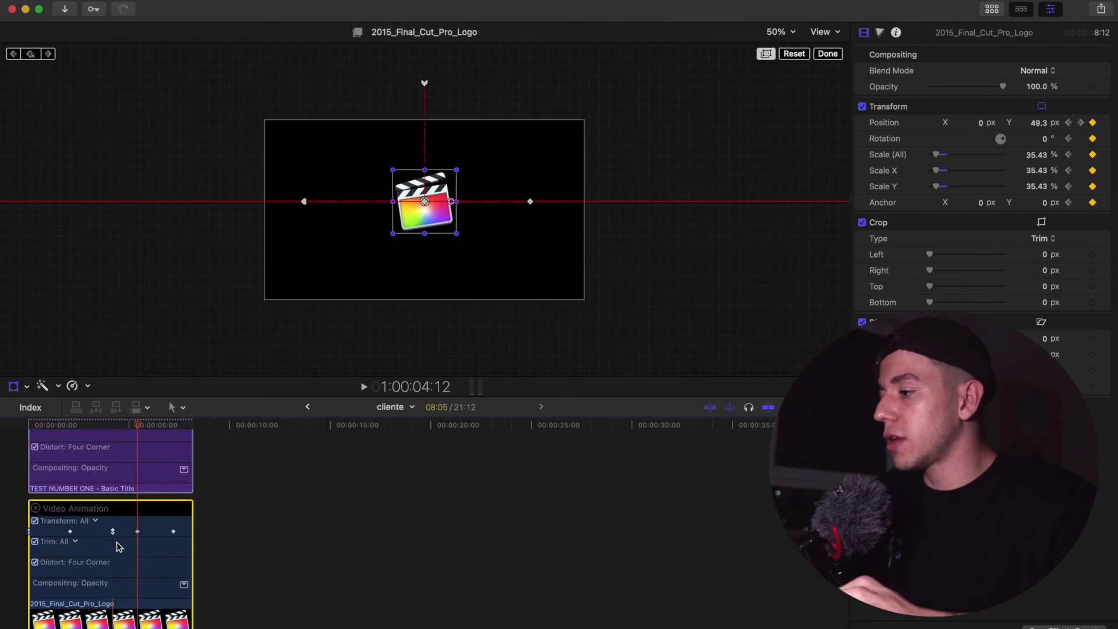
# Step: Drag the title's Transform keyframes to line up with the logo's keyframes
pyautogui.scroll(5, 94, 494)
pyautogui.scroll(5, 82, 466)
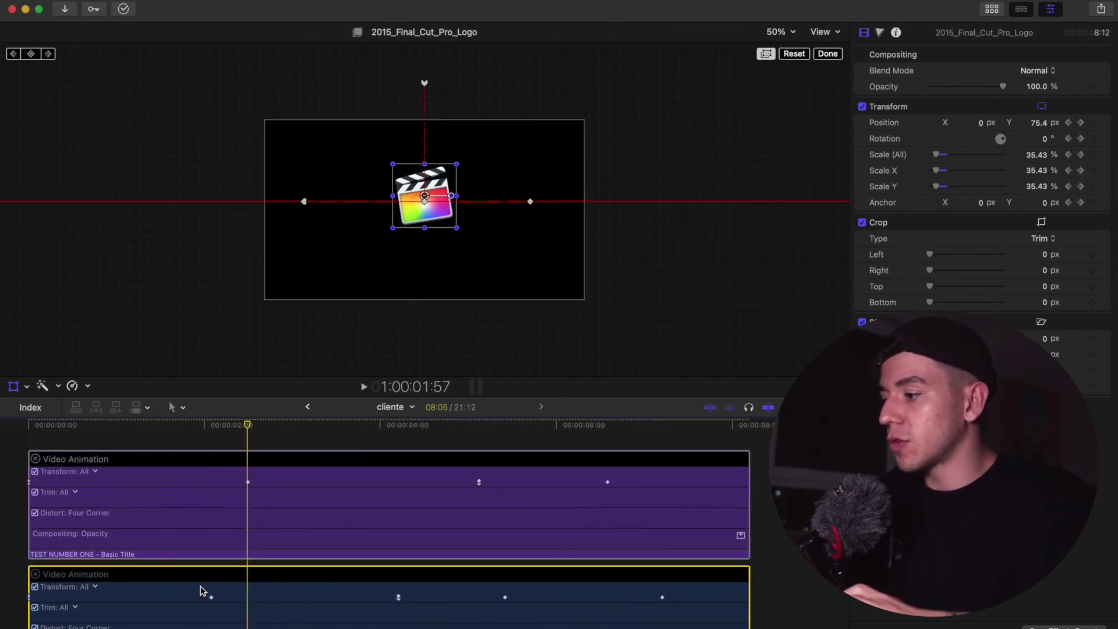
pyautogui.moveTo(212, 597); pyautogui.dragTo(258, 598)
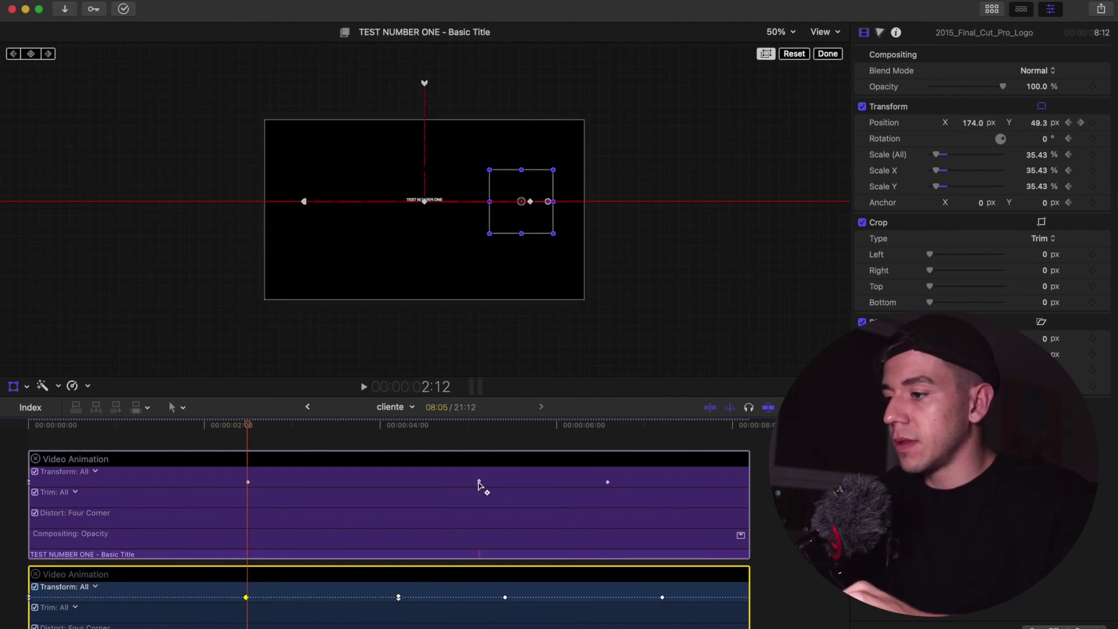
pyautogui.moveTo(478, 482); pyautogui.dragTo(421, 482)
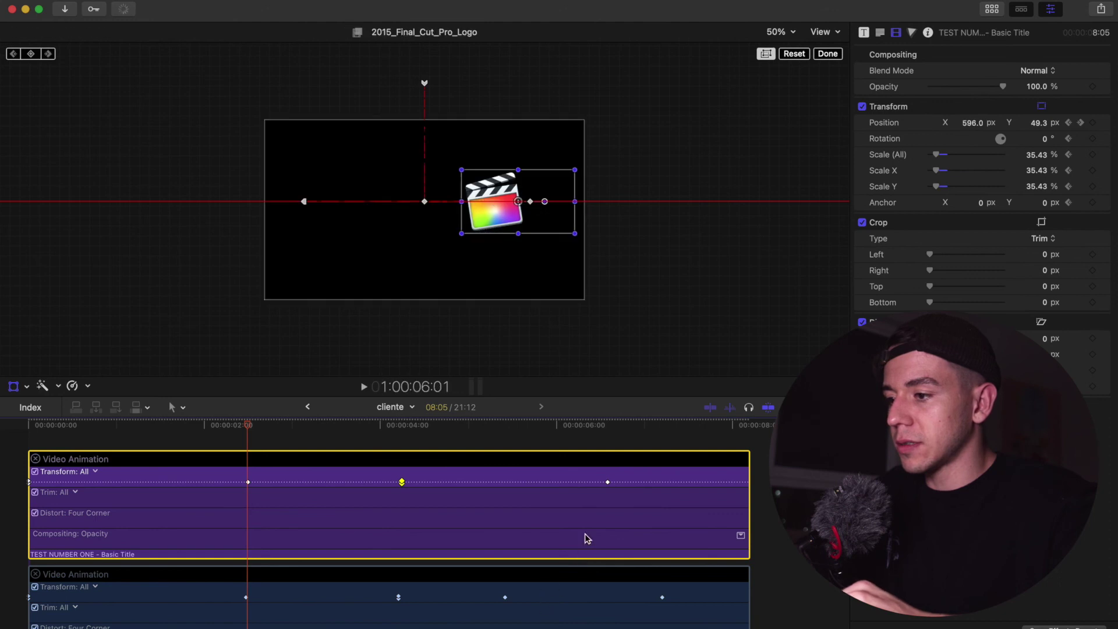
pyautogui.moveTo(608, 482); pyautogui.dragTo(552, 487)
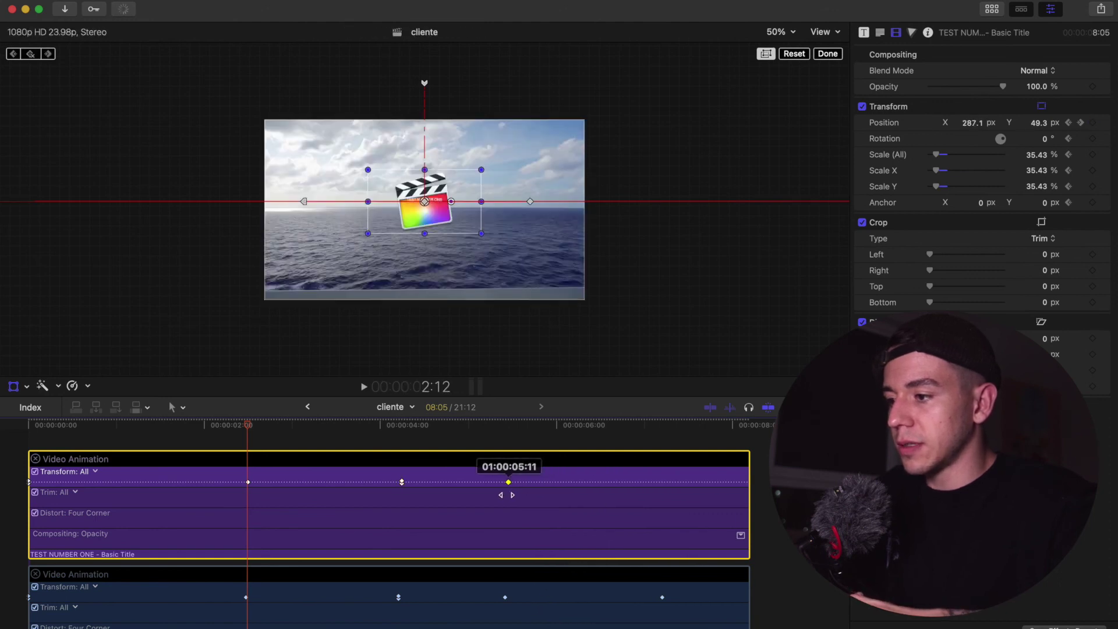
# Step: Zoom the timeline out and play the animation from the project start
pyautogui.press('super+minus')
pyautogui.click(28, 425)
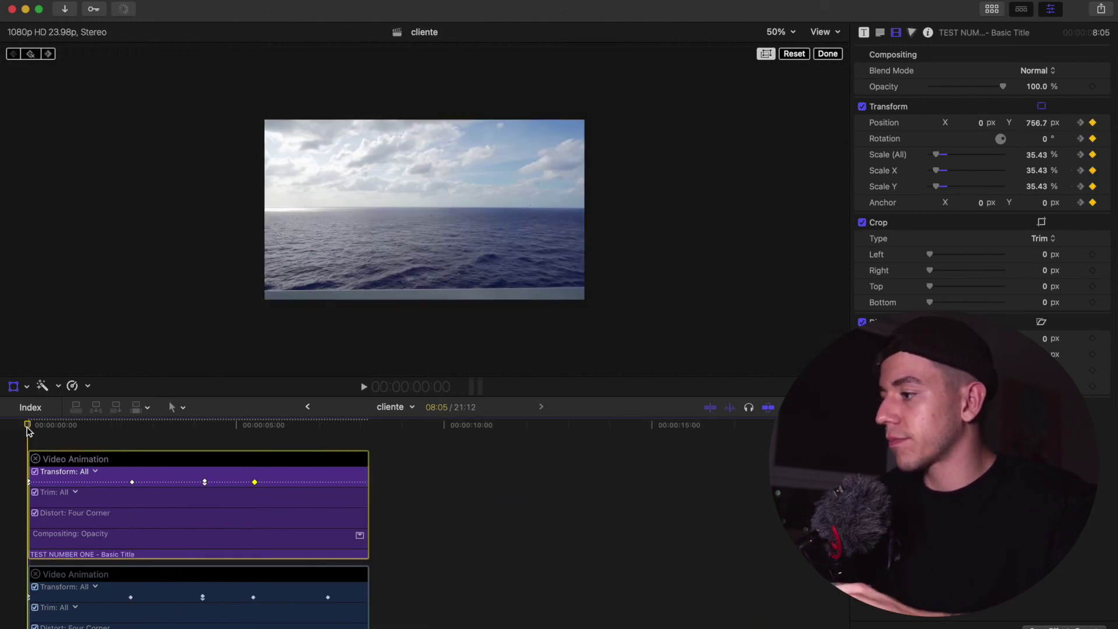
pyautogui.press('space')
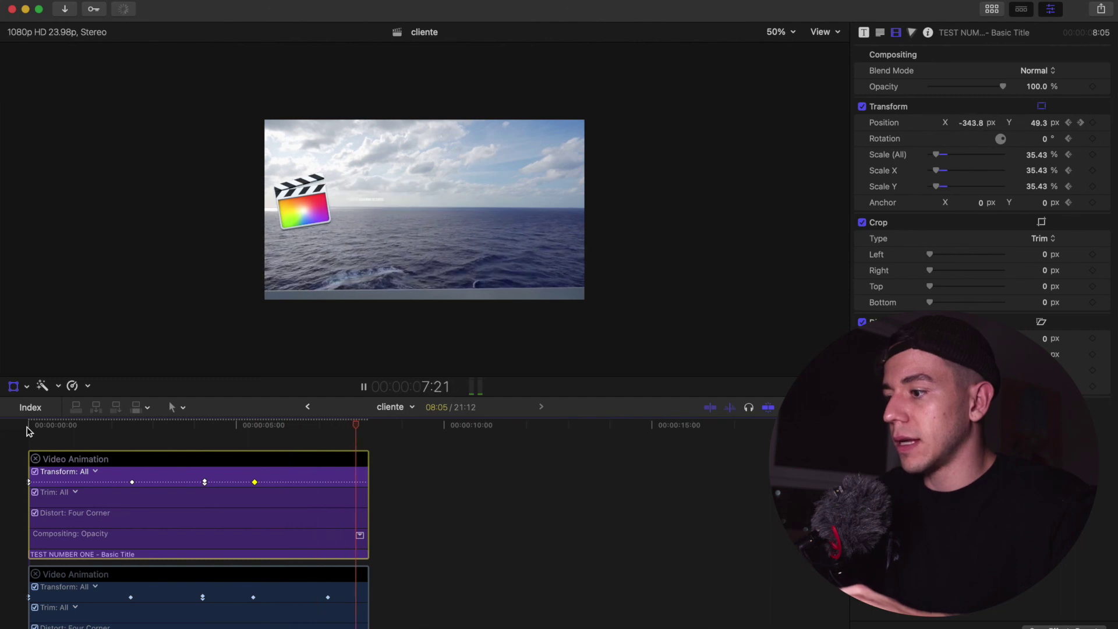
# Step: Stop playback at 8:20 and close the title's animation keyframe view
pyautogui.press('space')
pyautogui.scroll(-1, 369, 549)
pyautogui.hotkey('shift', 't')
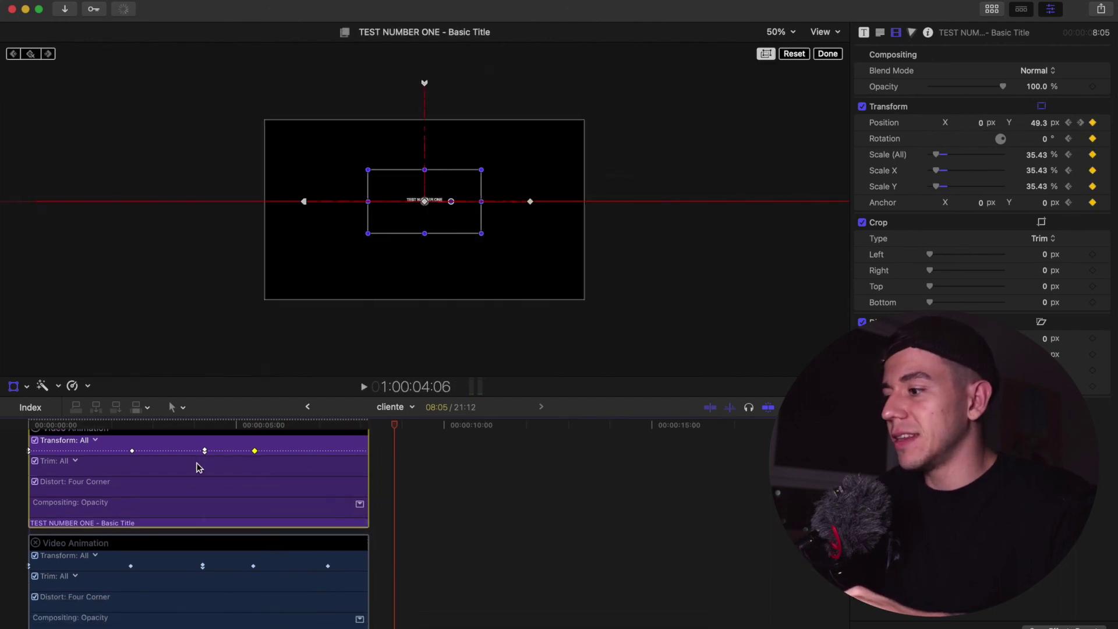
pyautogui.click(368, 516)
pyautogui.scroll(2, 121, 510)
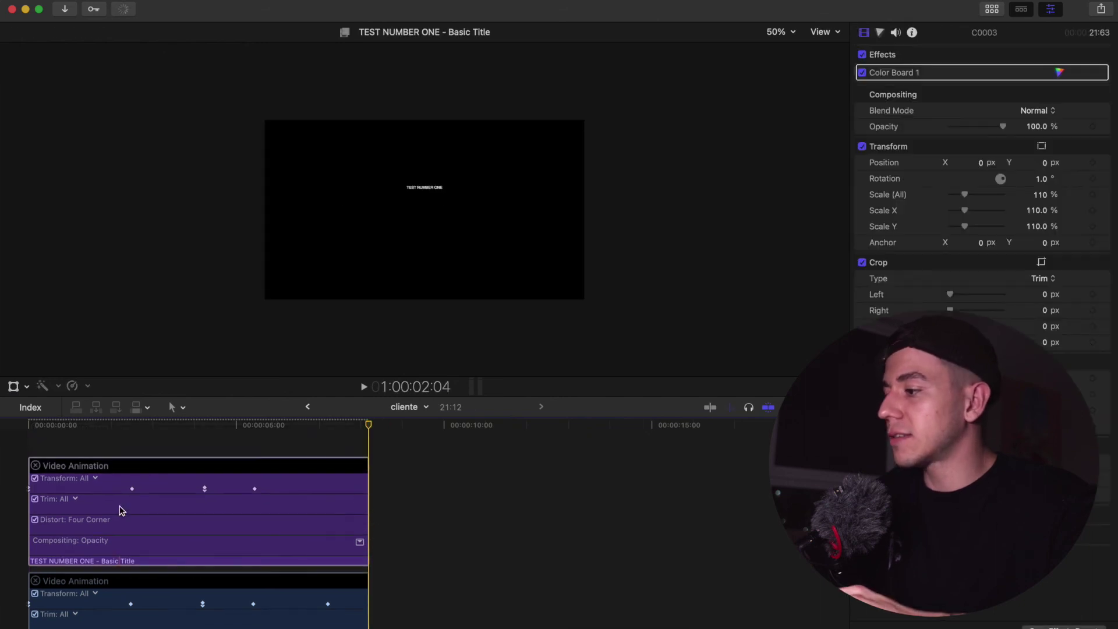
pyautogui.click(35, 466)
# Step: Extend the title clip to 11:04 and reveal its animation keyframes
pyautogui.moveTo(368, 561); pyautogui.dragTo(489, 548)
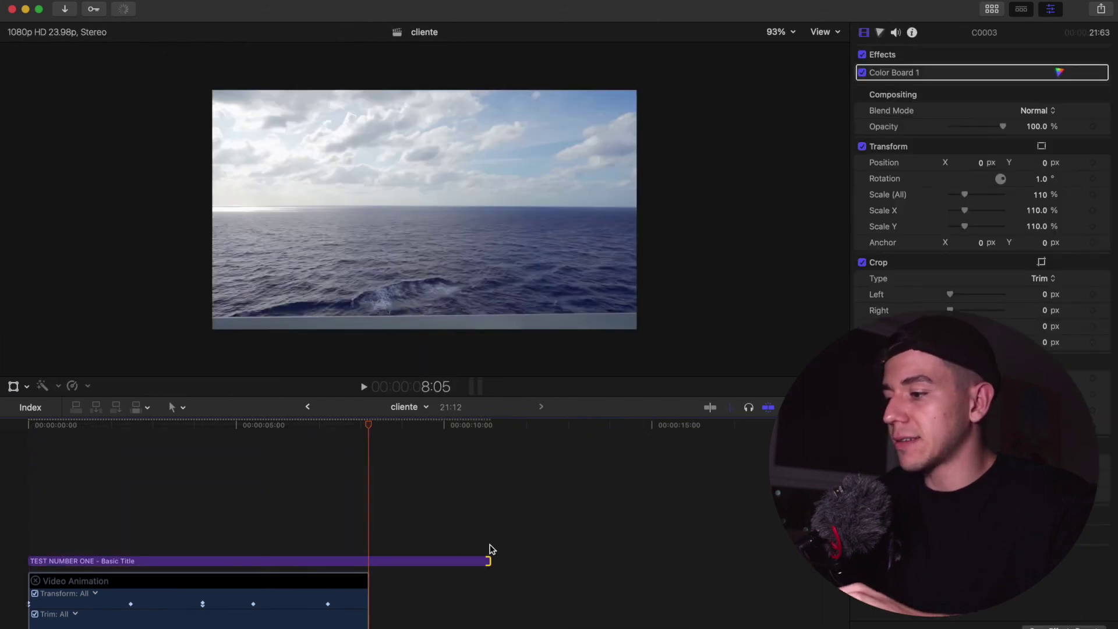
pyautogui.click(440, 561)
pyautogui.hotkey('ctrl', 'v')
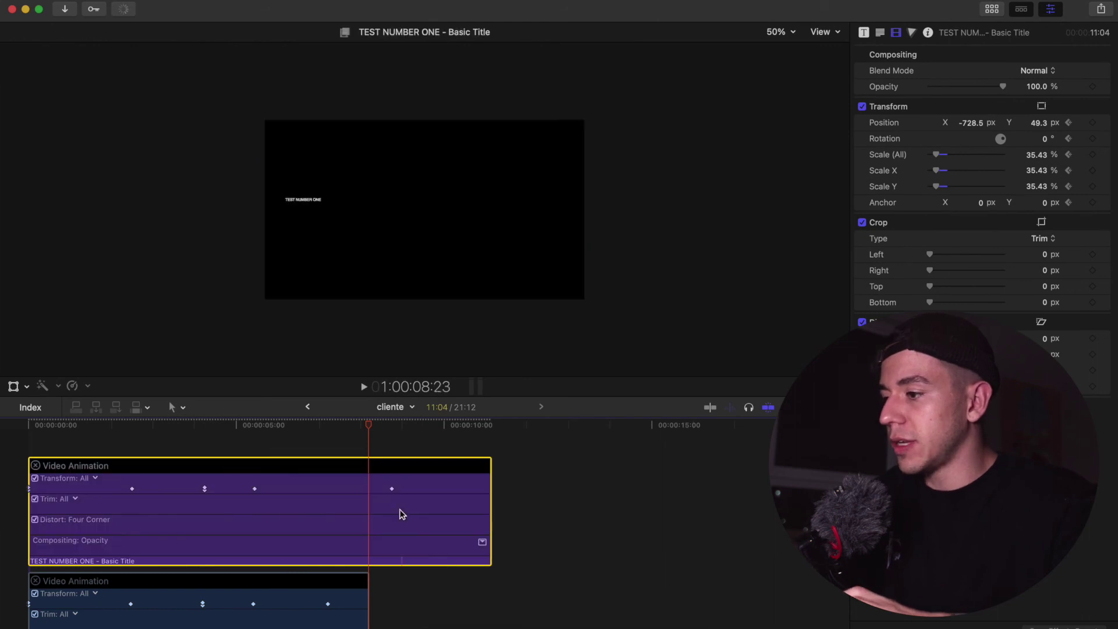
# Step: Move the title's last keyframe to about 7:06 to match the logo, then replay to check
pyautogui.moveTo(391, 489); pyautogui.dragTo(331, 489)
pyautogui.click(319, 428)
pyautogui.press('space')
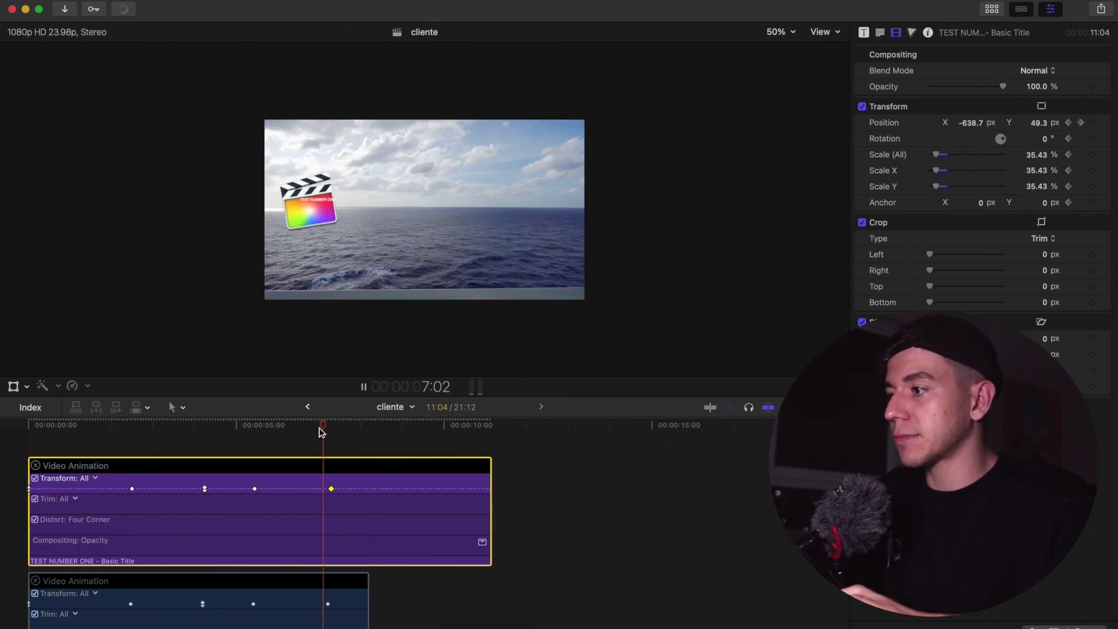